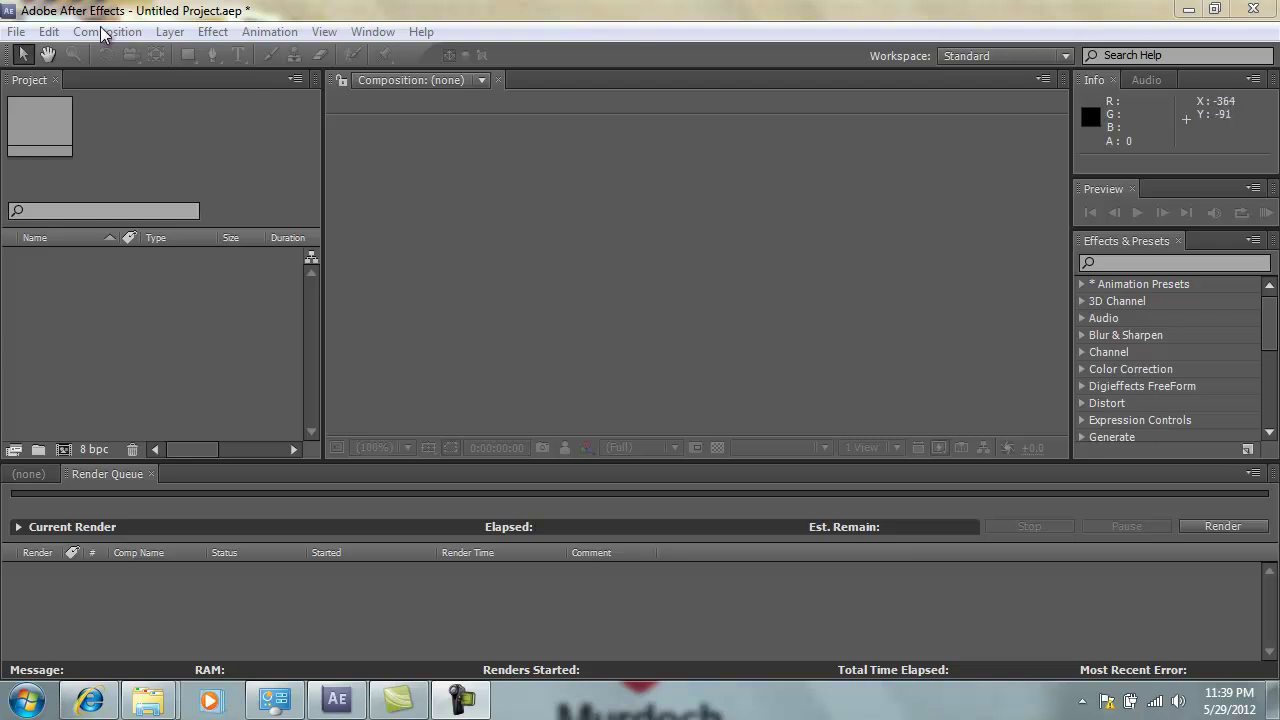
Import ModelTurnTable2.avi and ModelTurnTable.avi from the desktop into the project
left_click(1214, 8)
left_click_drag(946, 29, 961, 26)
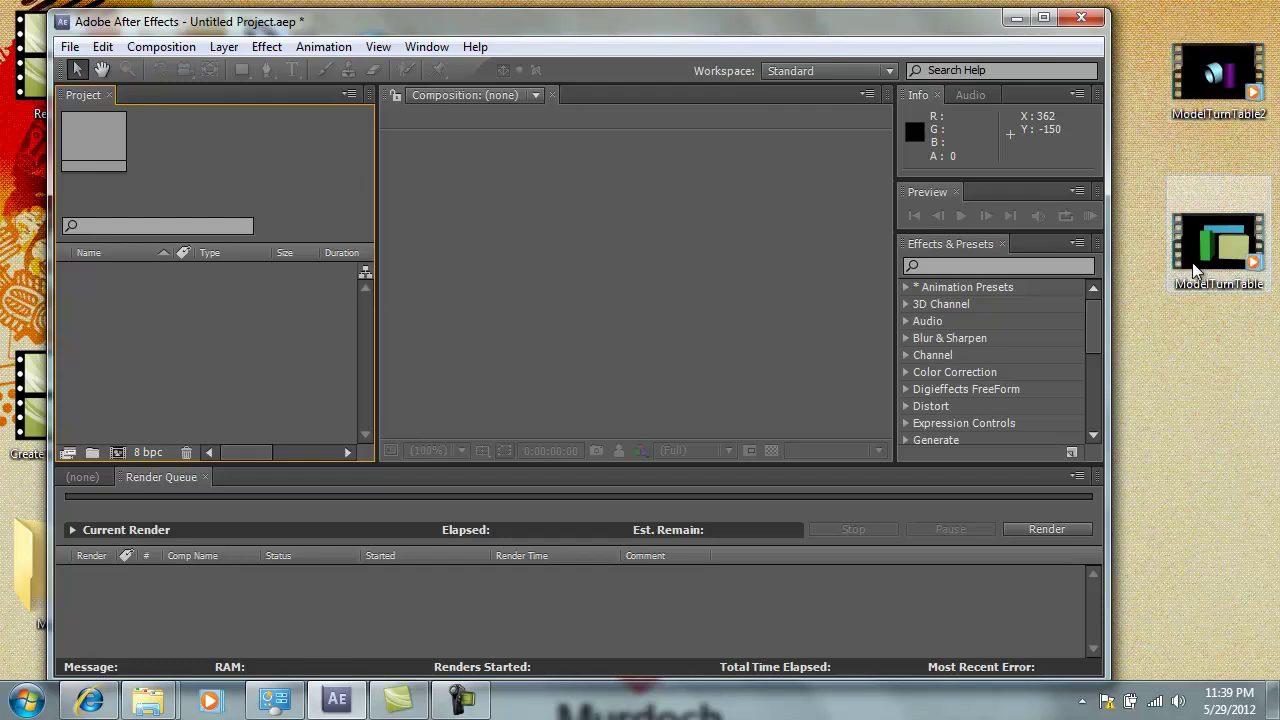
mouse_move(926, 32)
left_mouse_down()
mouse_move(906, 33)
mouse_move(922, 33)
left_mouse_up()
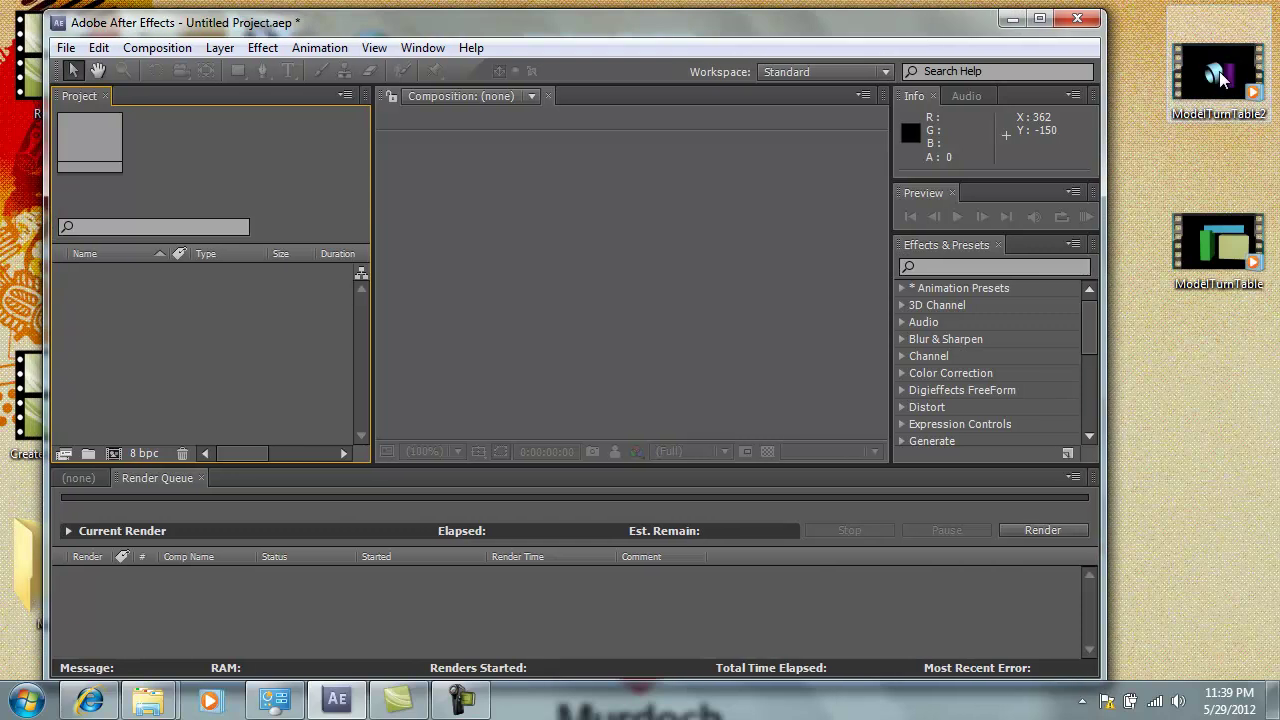
left_click_drag(1216, 75, 185, 316)
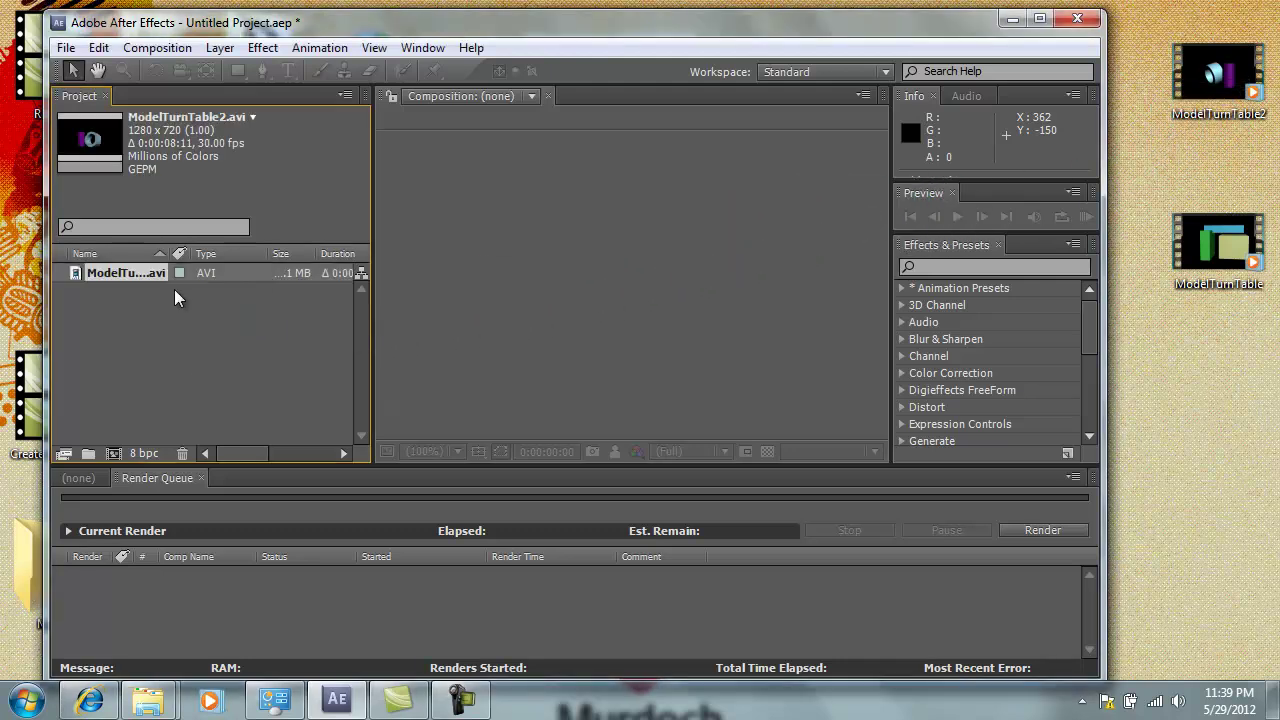
left_click_drag(1210, 240, 167, 342)
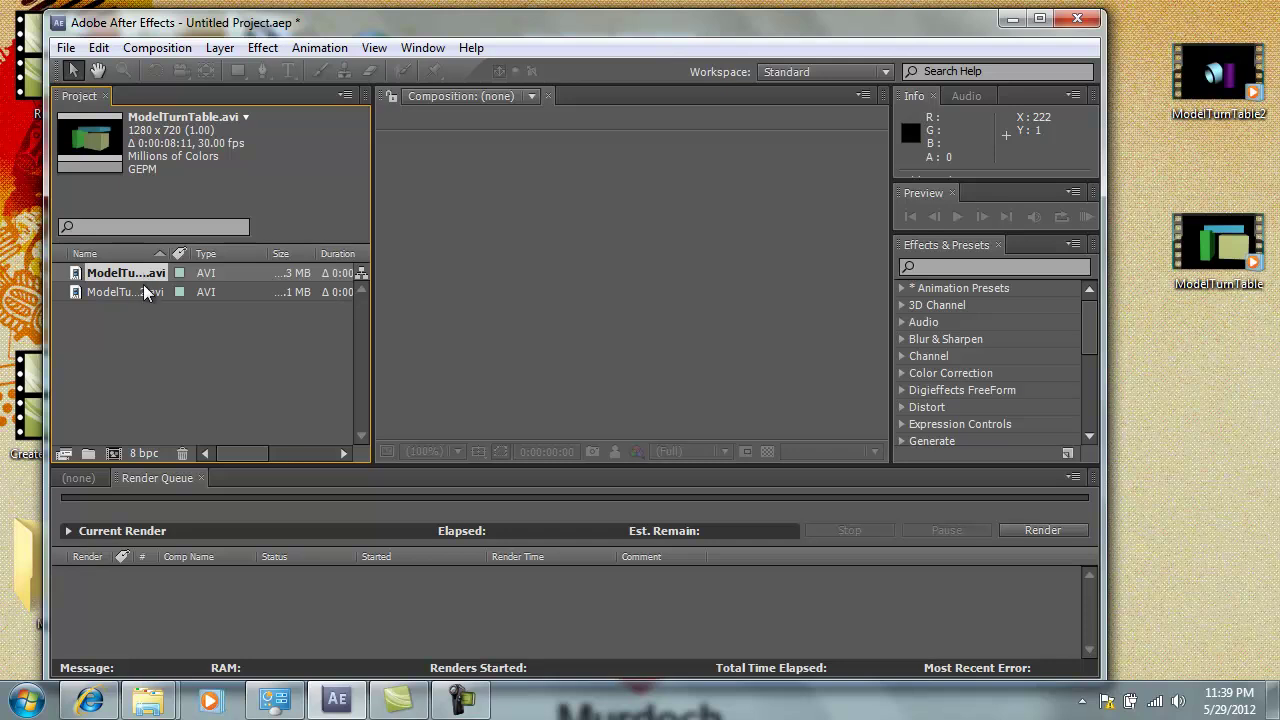
left_click(1040, 18)
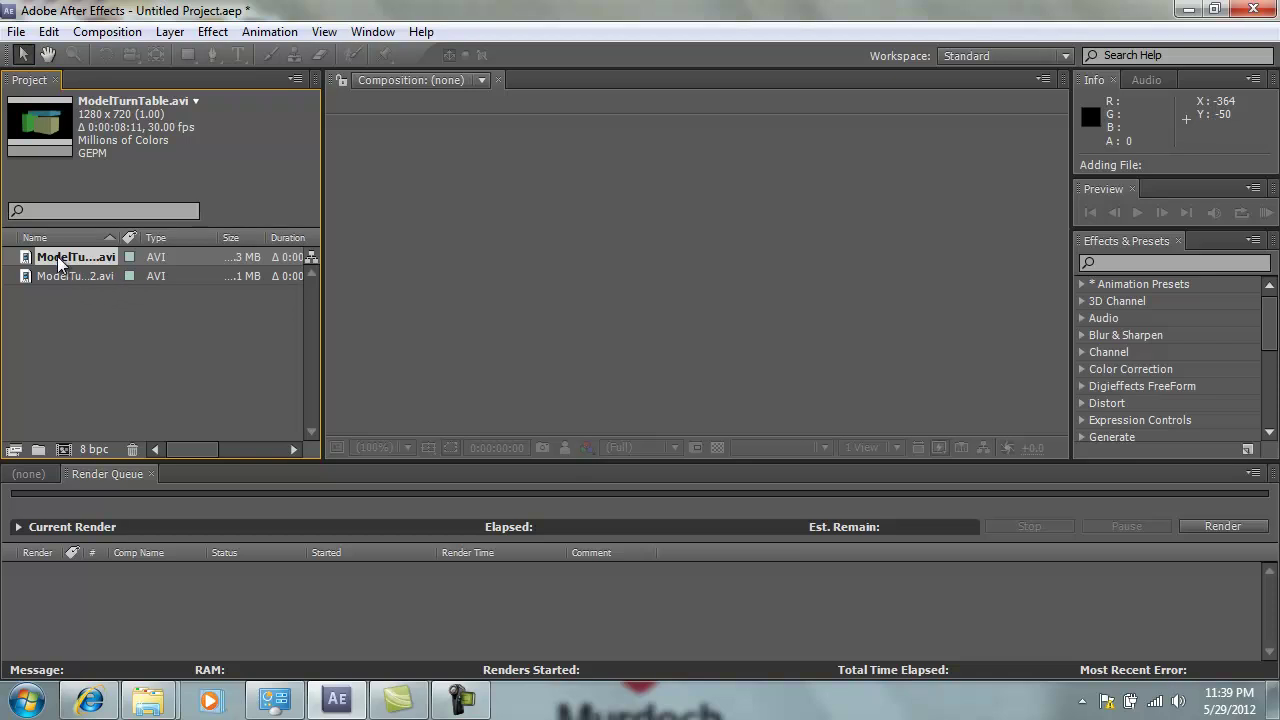
Create a composition from the ModelTurnTable.avi footage and review its size, frame rate and duration settings
left_click_drag(58, 258, 67, 450)
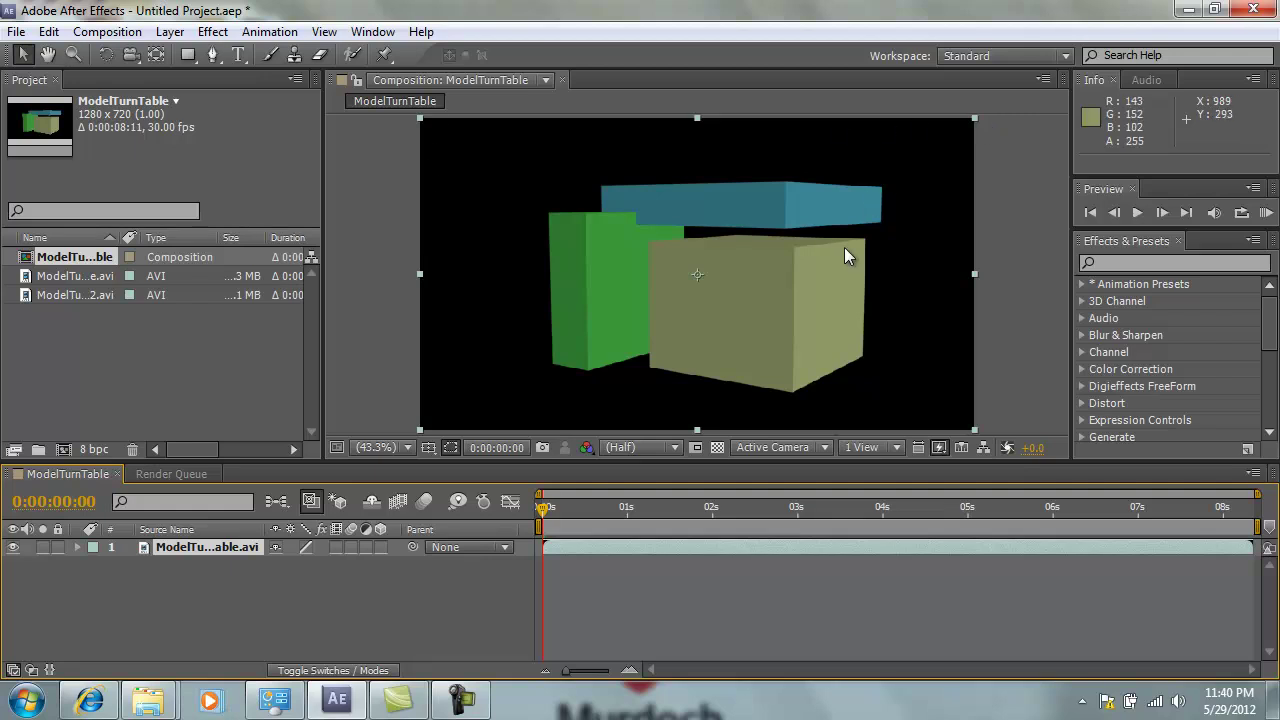
left_click(105, 32)
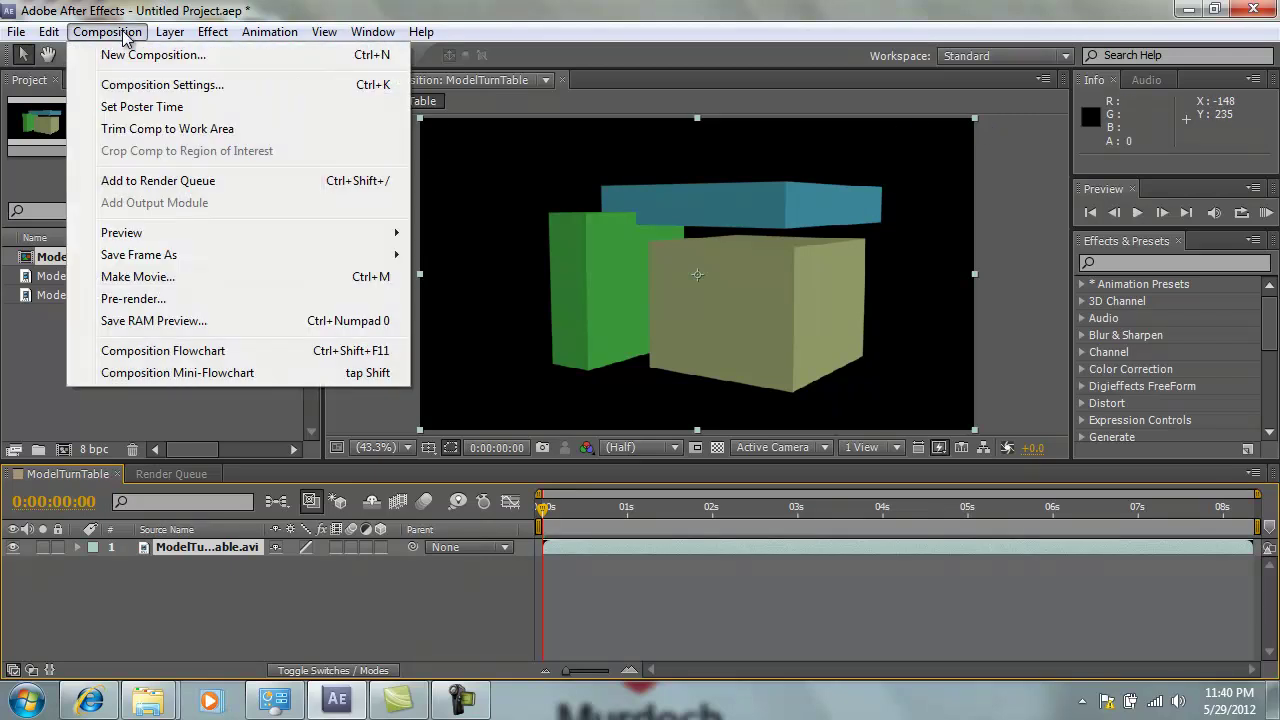
left_click(148, 88)
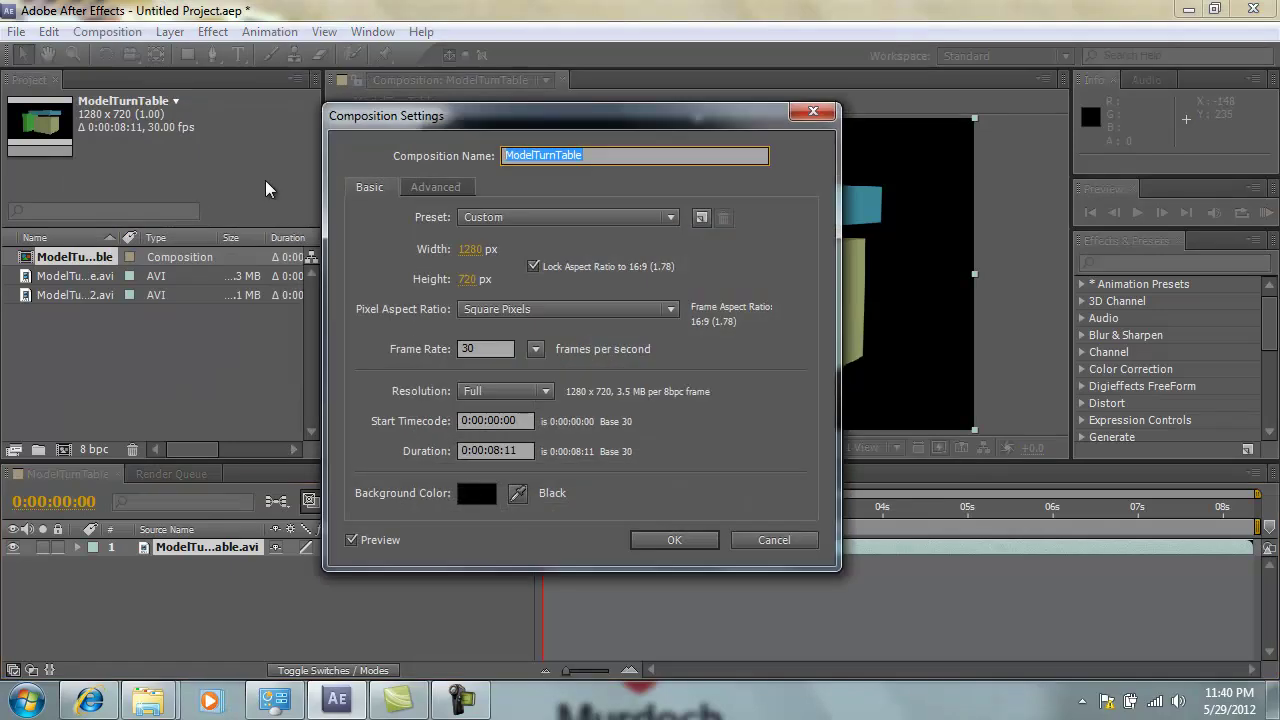
left_click_drag(462, 126, 291, 113)
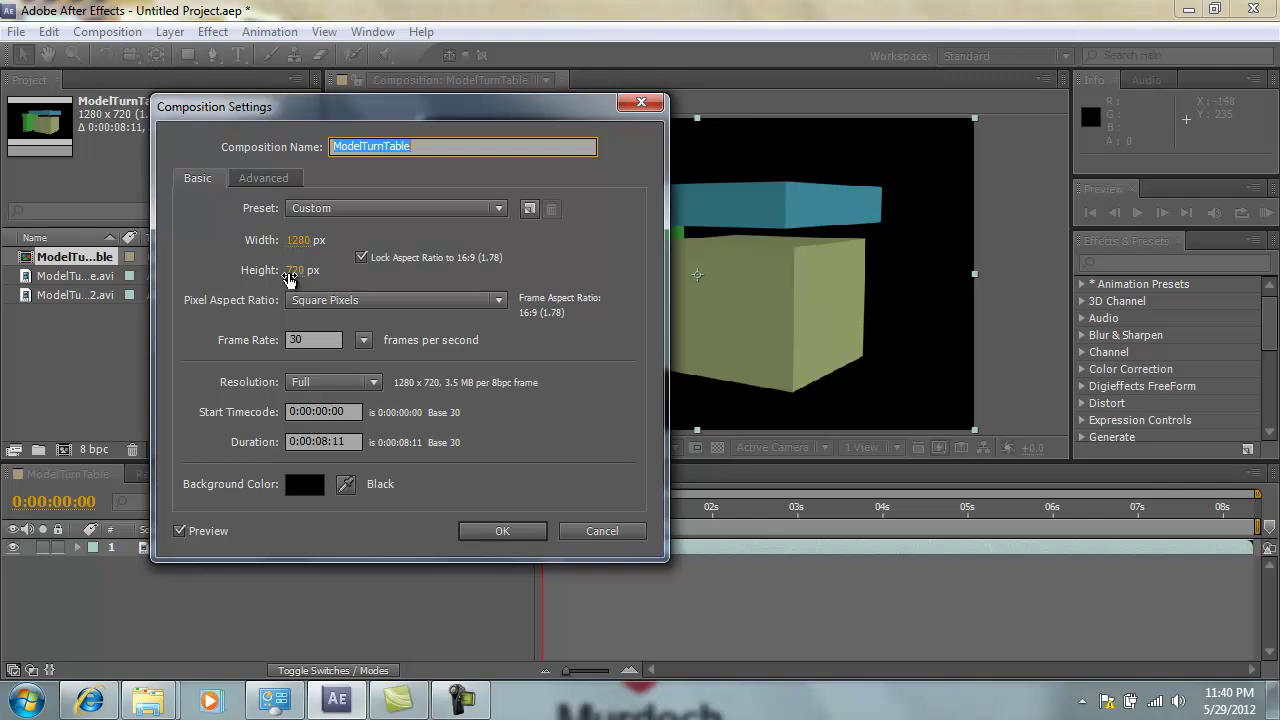
left_click(312, 339)
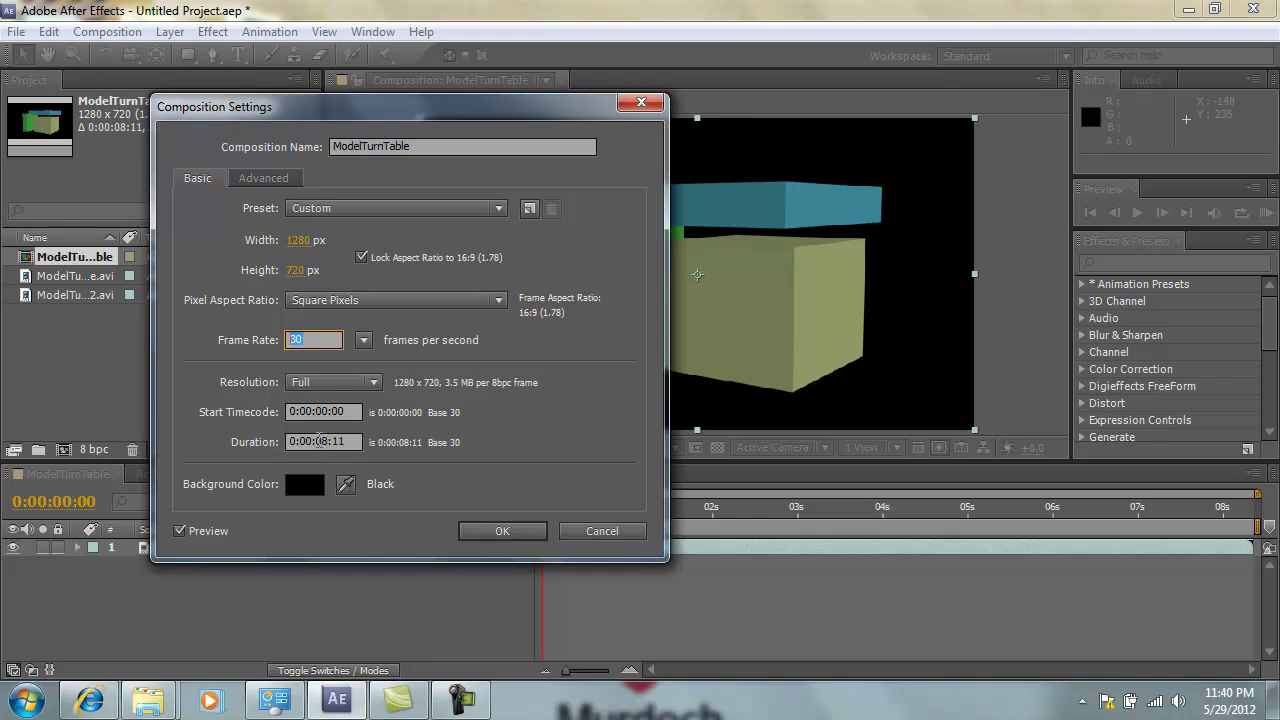
left_click_drag(317, 441, 353, 443)
left_click(503, 531)
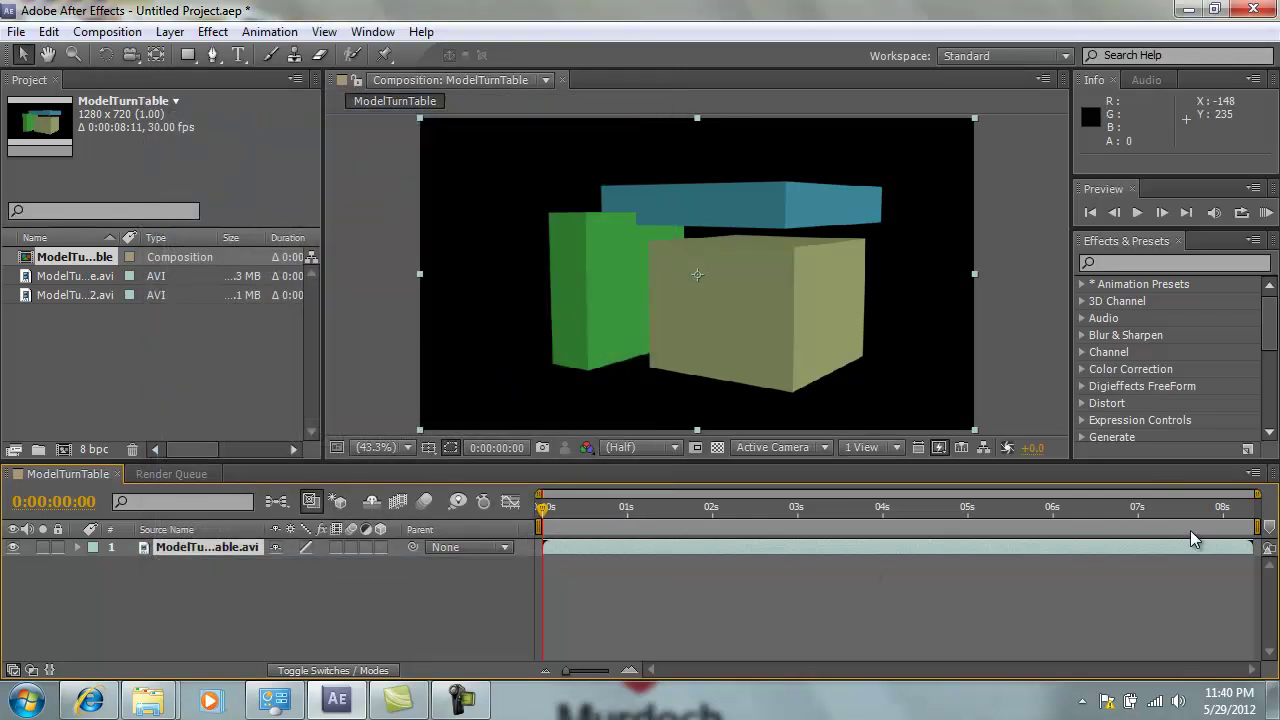
Scrub through the ModelTurnTable composition and play a RAM preview of it from the start
left_click_drag(543, 508, 616, 508)
left_click_drag(694, 516, 541, 510)
left_click(1265, 222)
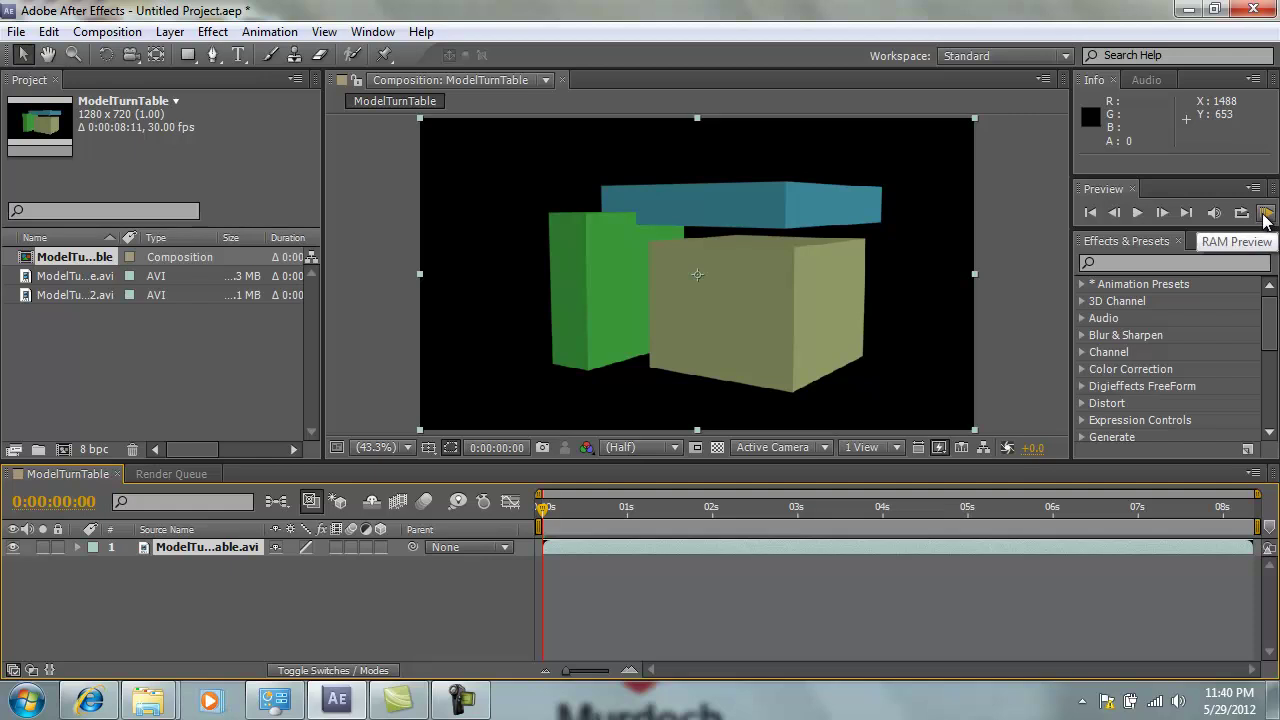
left_click(1265, 214)
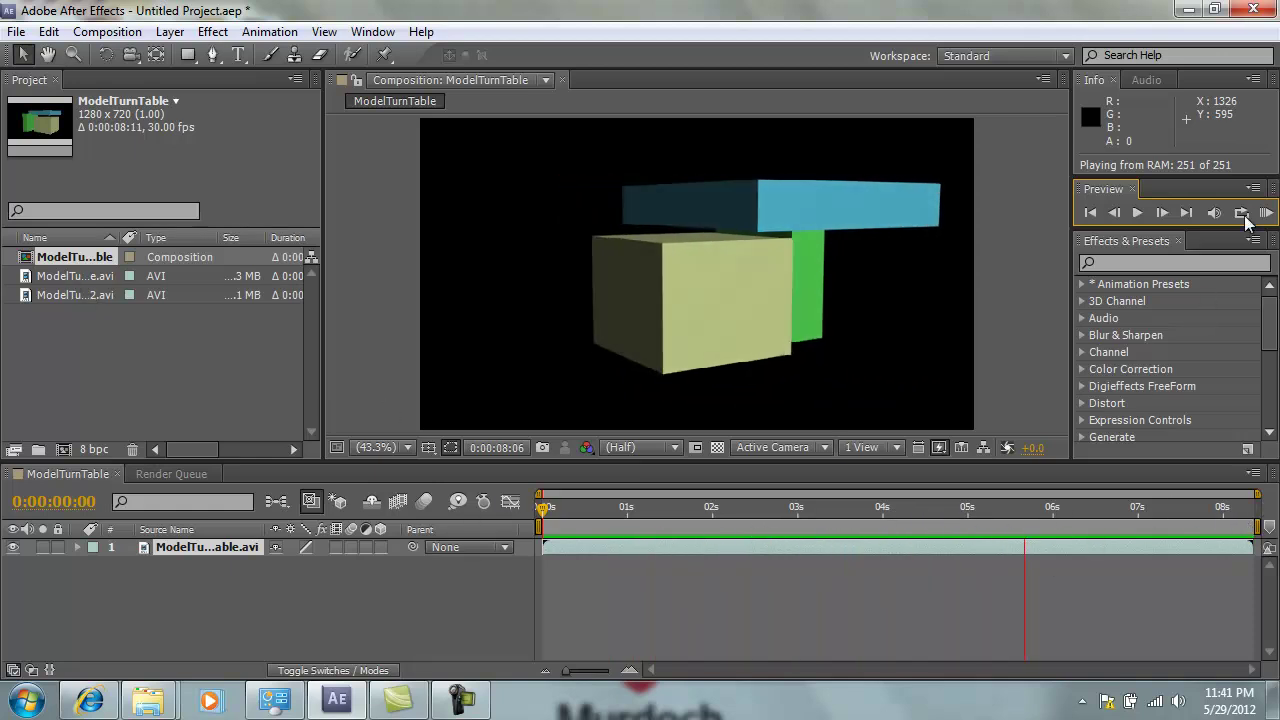
left_click(1137, 213)
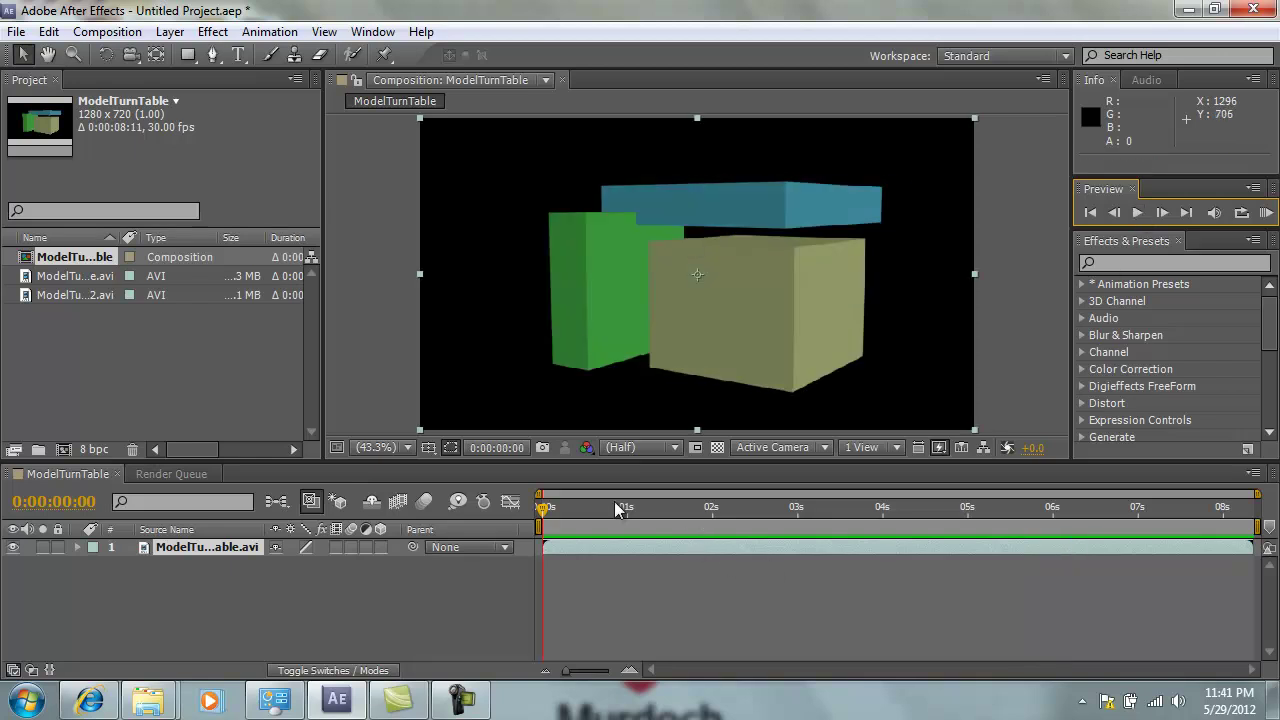
Set the ModelTurnTable composition's duration to 0:00:17:00
left_click(107, 34)
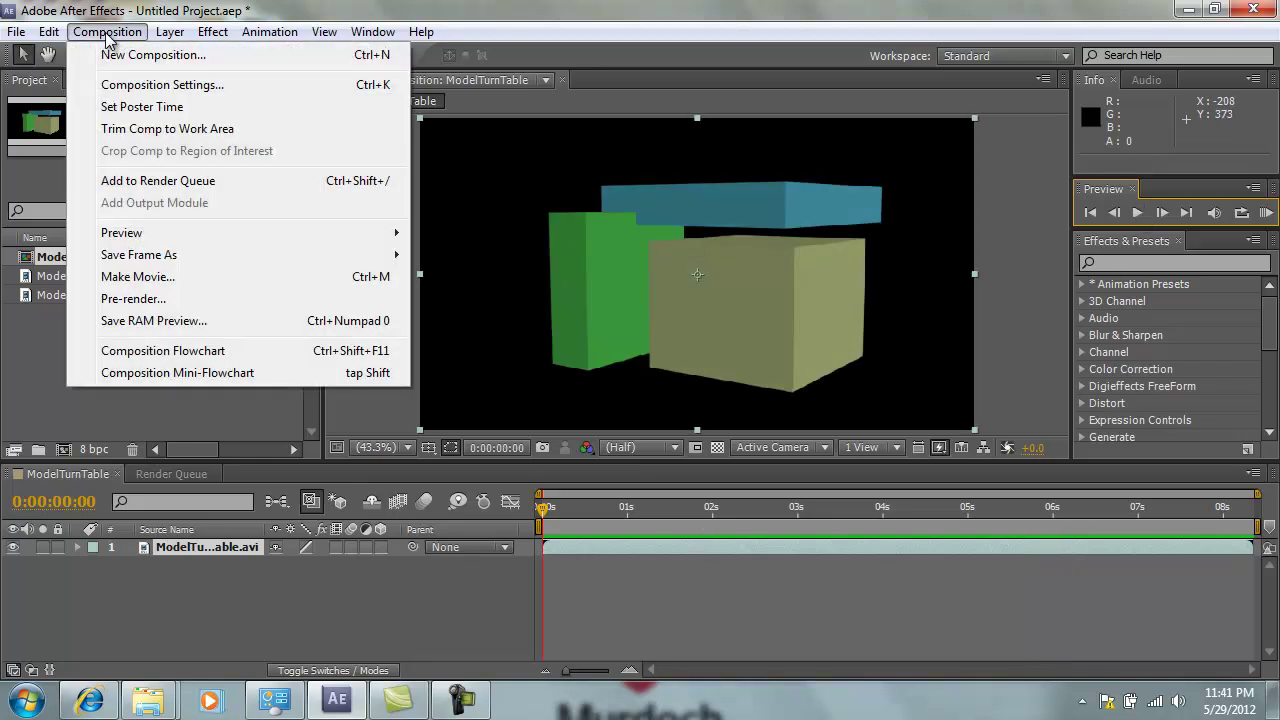
left_click(176, 86)
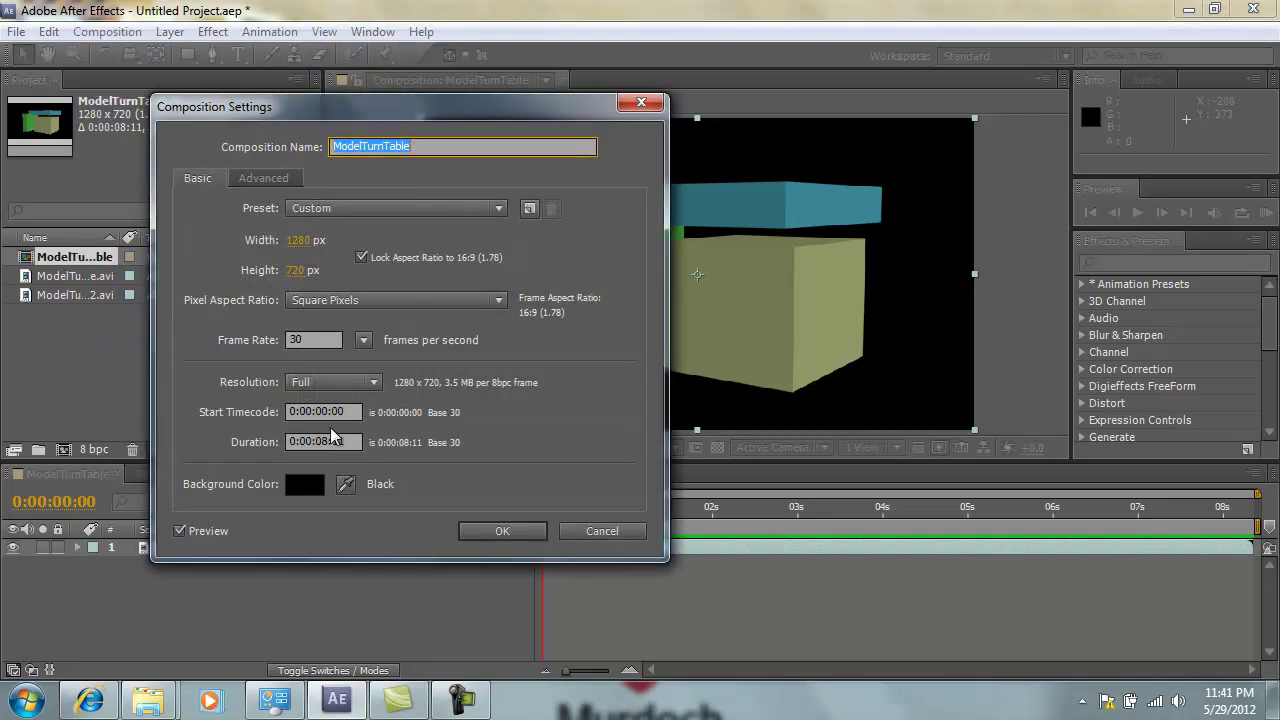
left_click(328, 441)
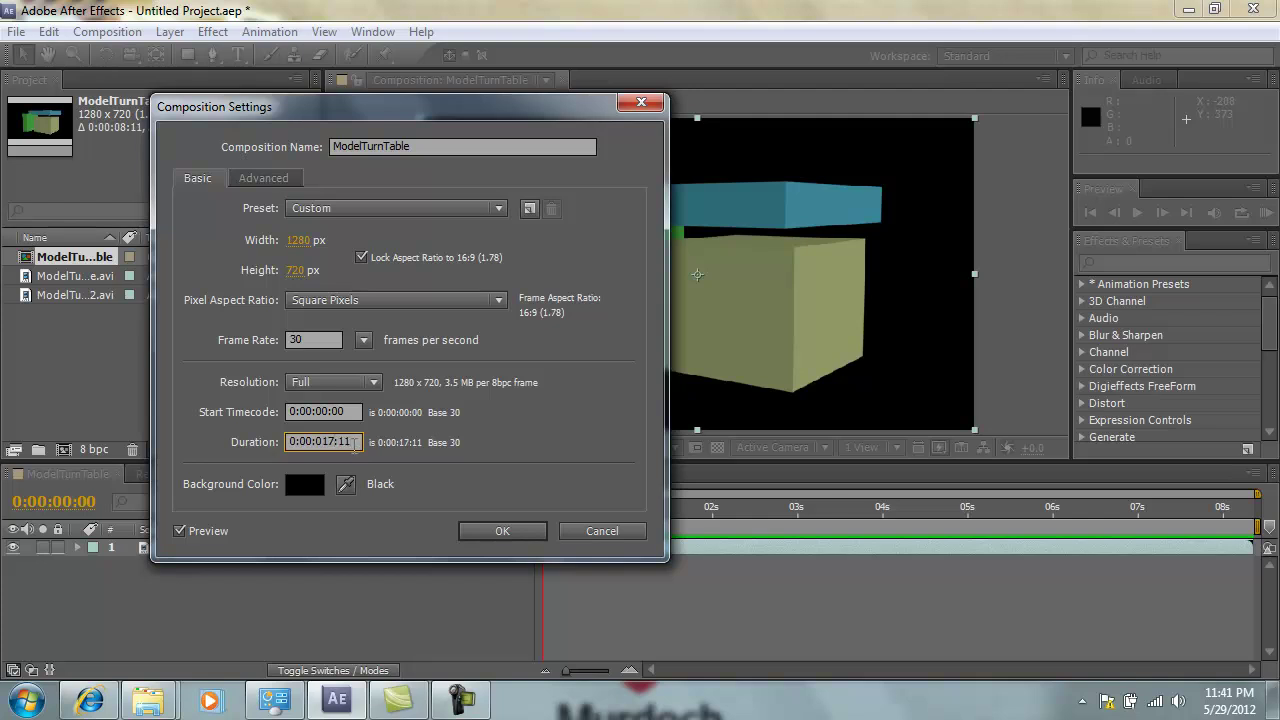
left_click(505, 532)
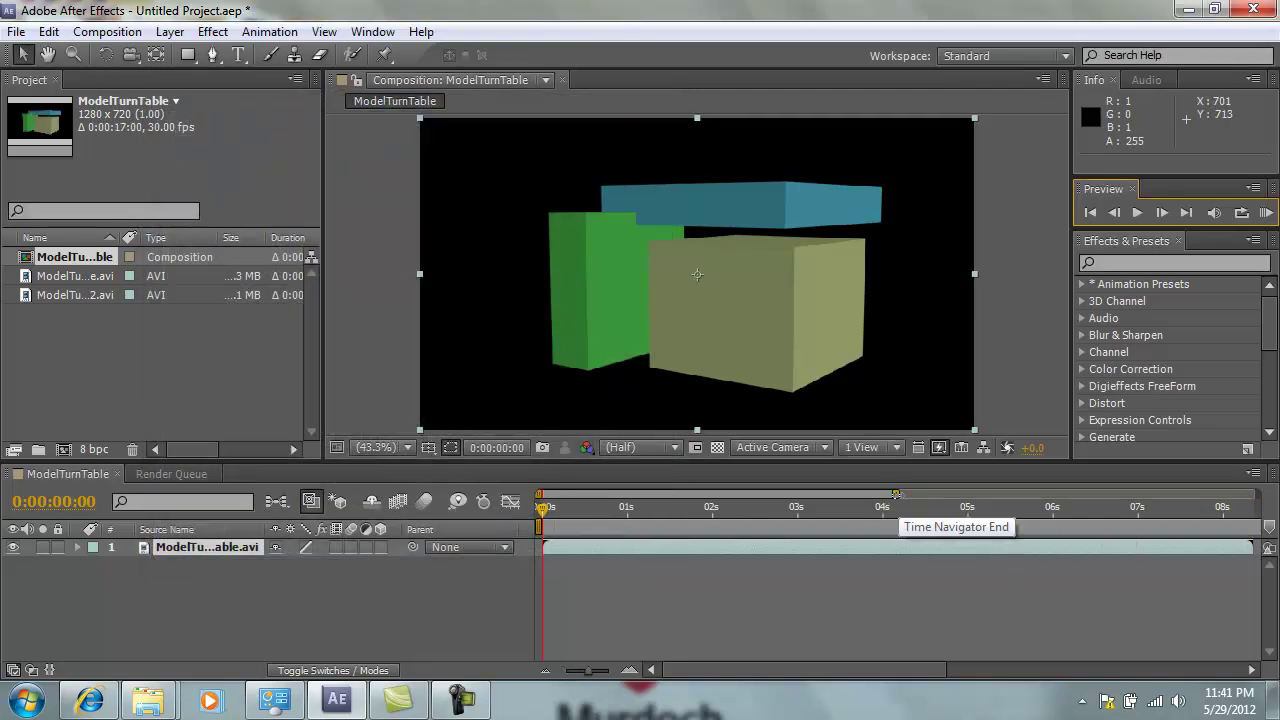
Add ModelTurnTable2.avi as a second layer below the first, starting where the first clip ends
left_click_drag(897, 494, 1257, 496)
left_click(944, 565)
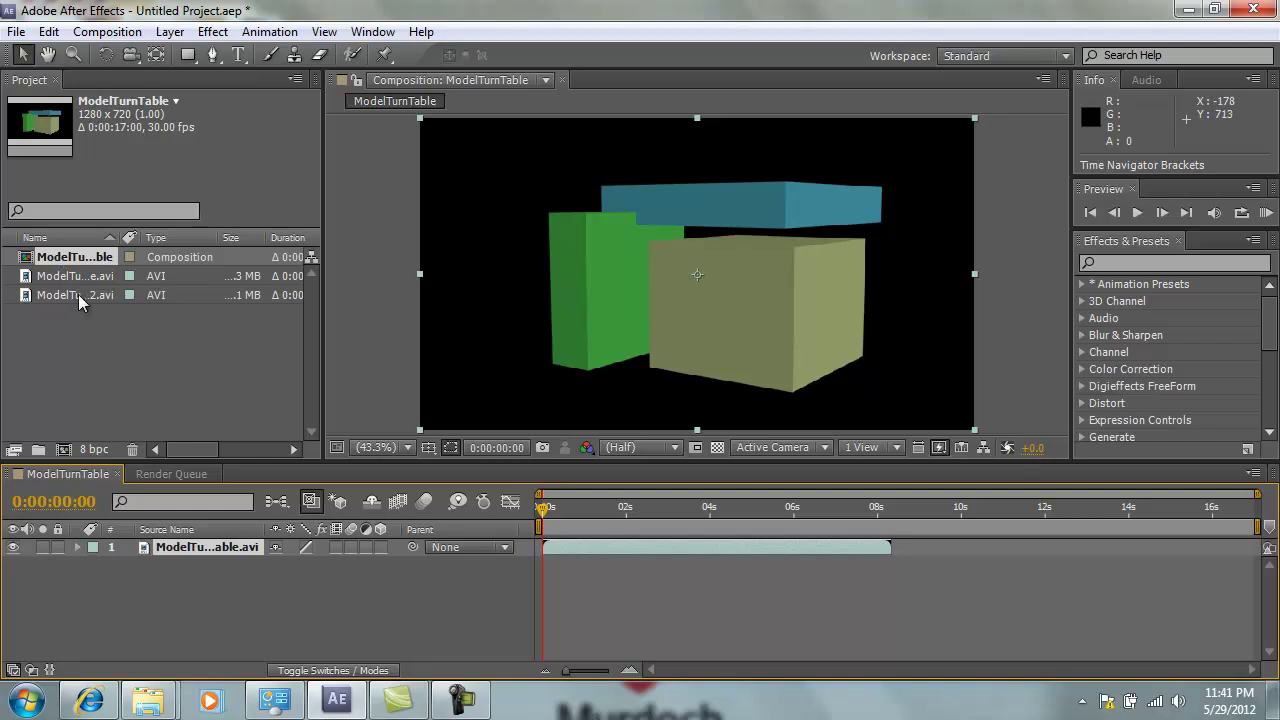
left_click_drag(55, 298, 938, 567)
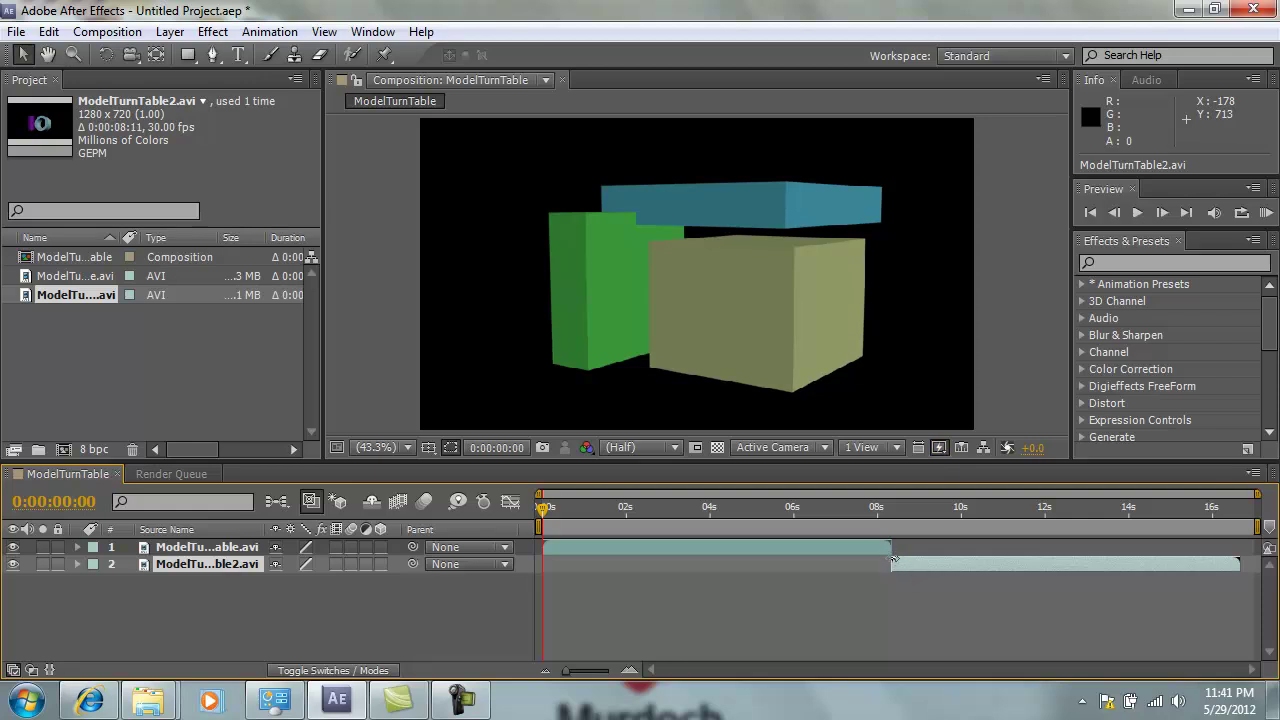
Scrub into the second clip and play a RAM preview of both clips in sequence
left_click_drag(541, 508, 1030, 516)
key("space")
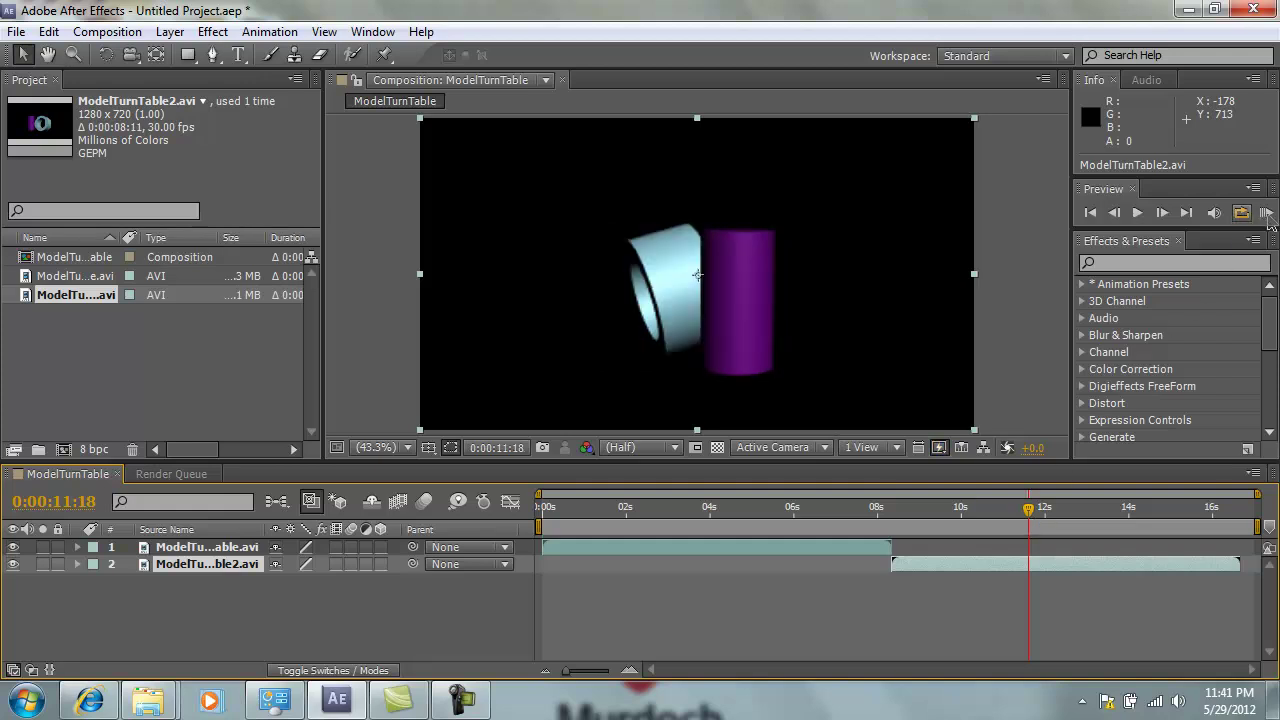
left_click(1266, 213)
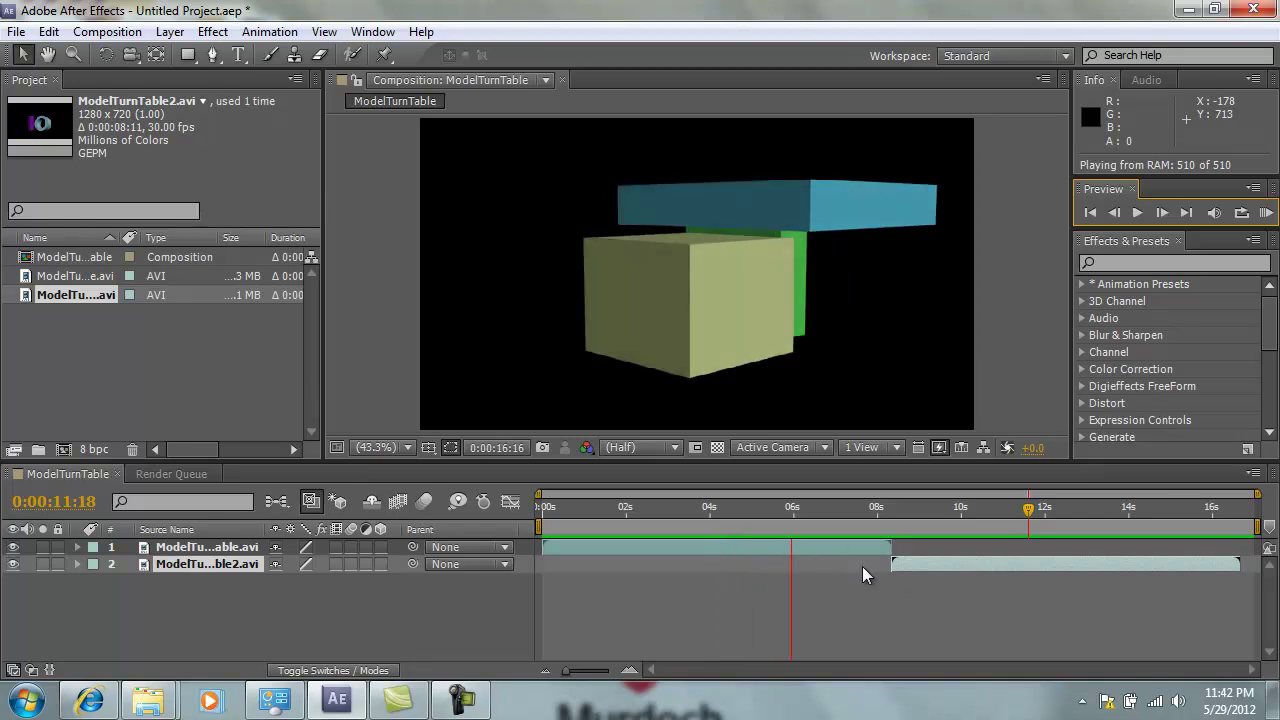
Try adding ModelTurnTable.avi again as a third layer after the second clip, and delete that layer
left_click(71, 276)
left_click_drag(71, 276, 1237, 591)
left_click_drag(1248, 588, 1248, 588)
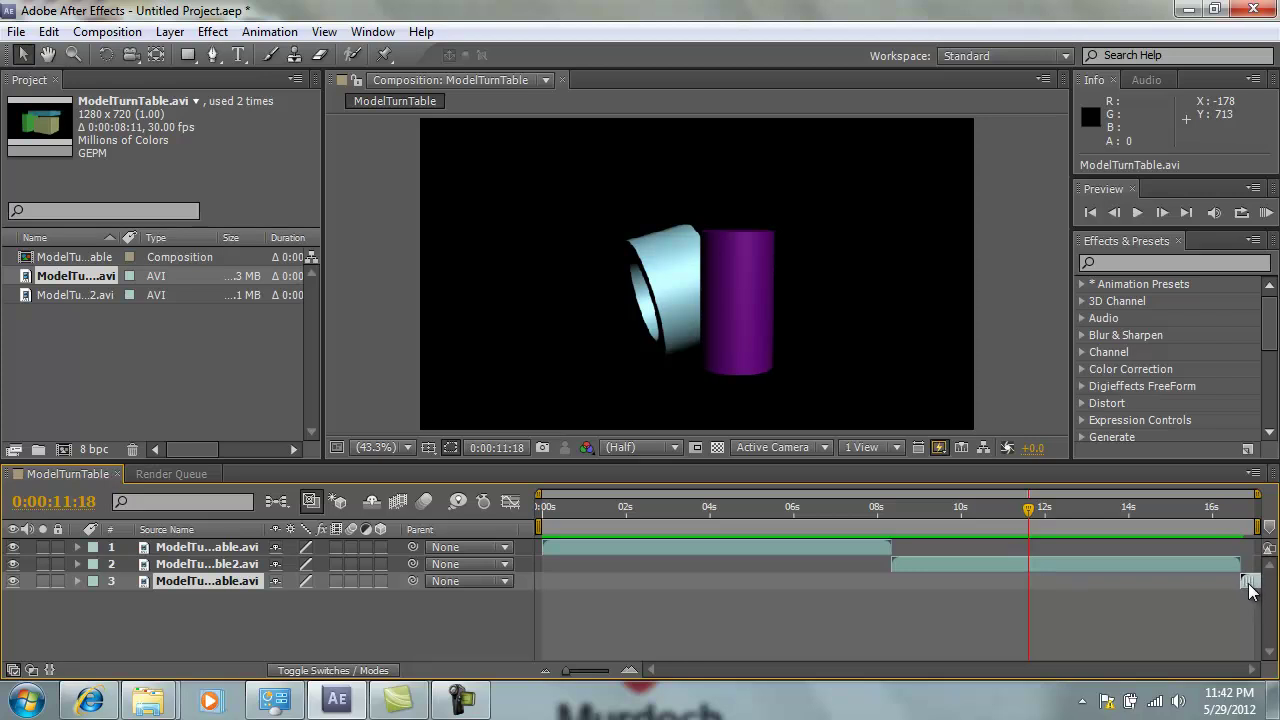
left_click_drag(1029, 510, 1210, 526)
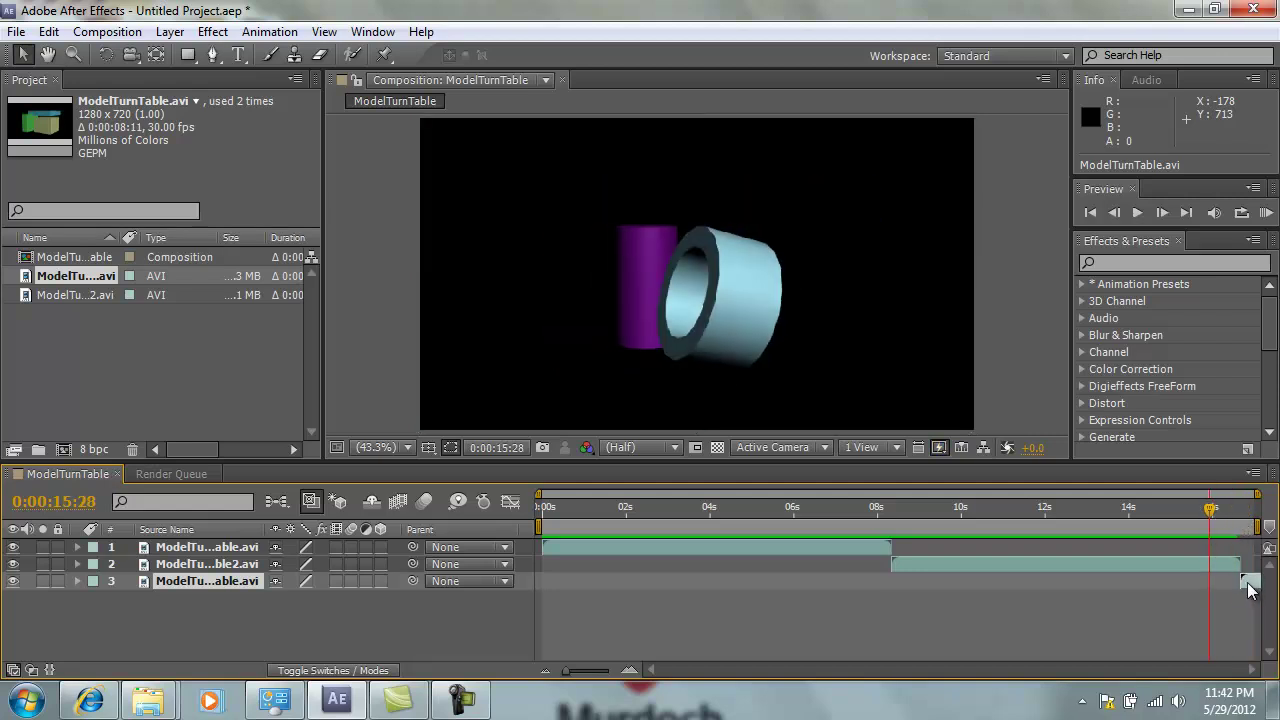
key("Delete")
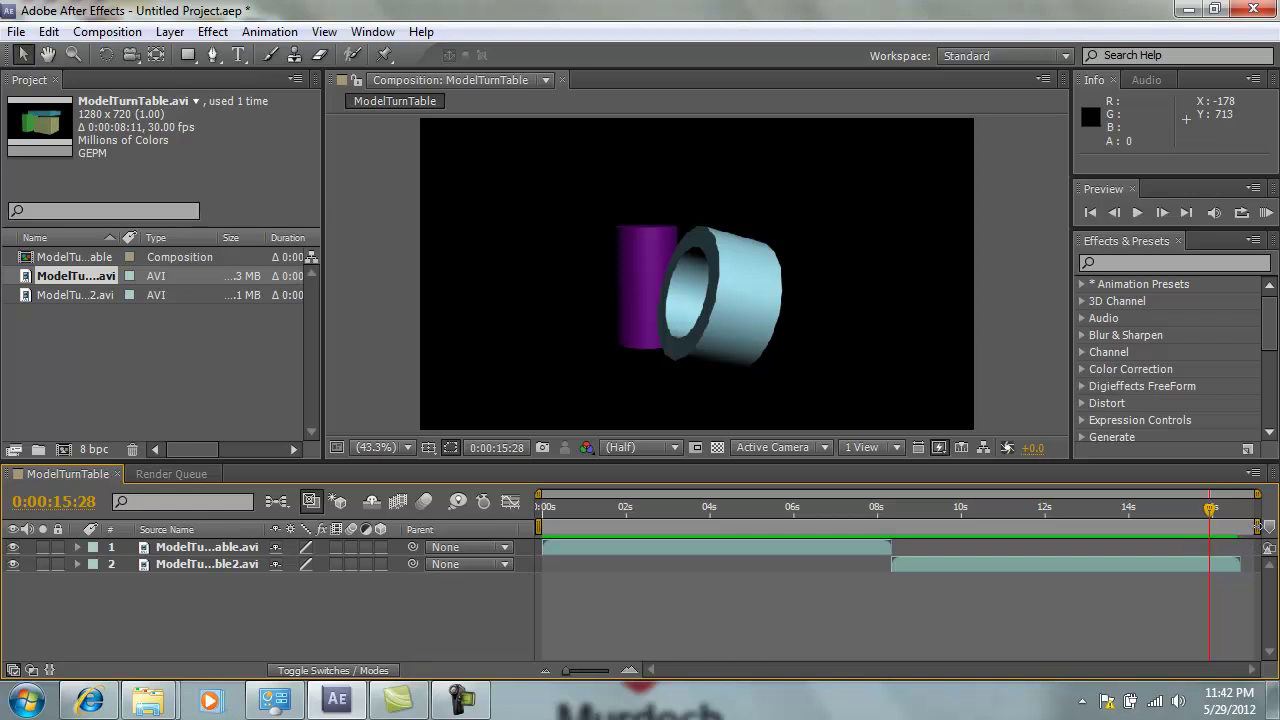
Shorten the work area to end at 0:00:16:20, near the end of the second clip, and scrub back toward the start
left_click_drag(1257, 524, 1245, 526)
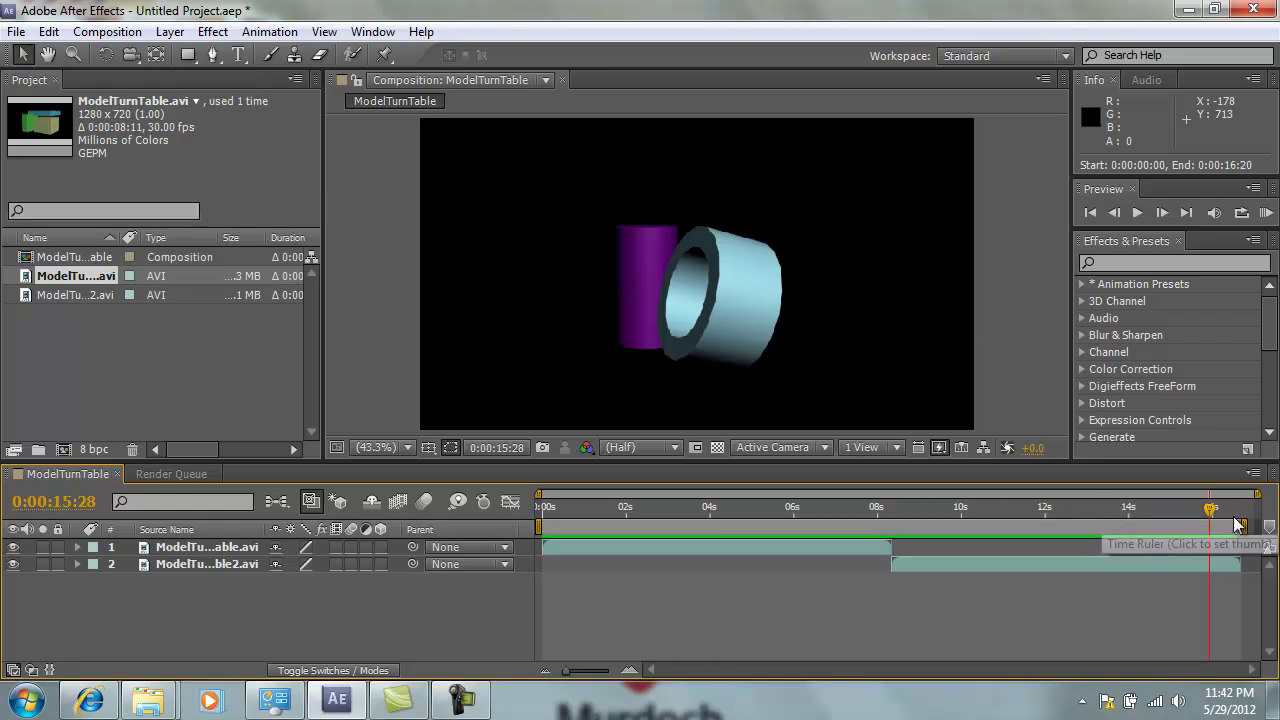
mouse_move(1244, 525)
left_mouse_down()
mouse_move(1258, 527)
mouse_move(1216, 510)
mouse_move(1249, 512)
mouse_move(1218, 518)
mouse_move(1246, 526)
left_mouse_up()
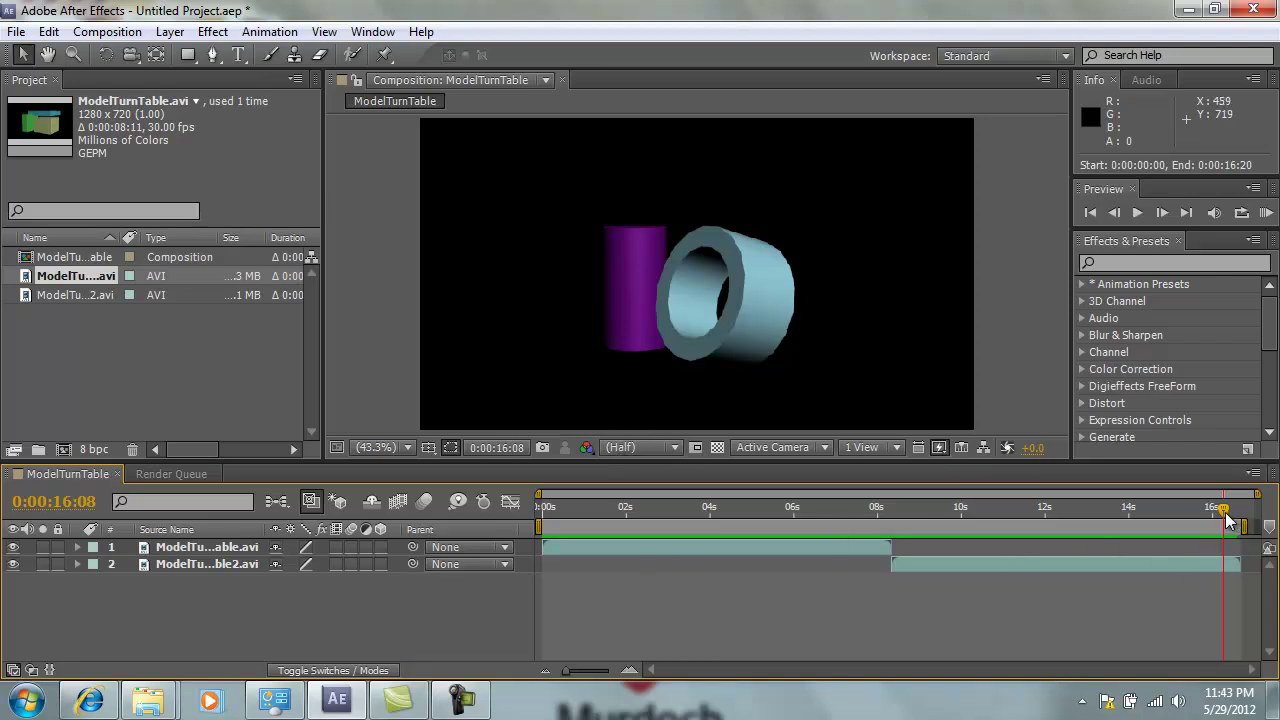
left_click_drag(1222, 518, 570, 531)
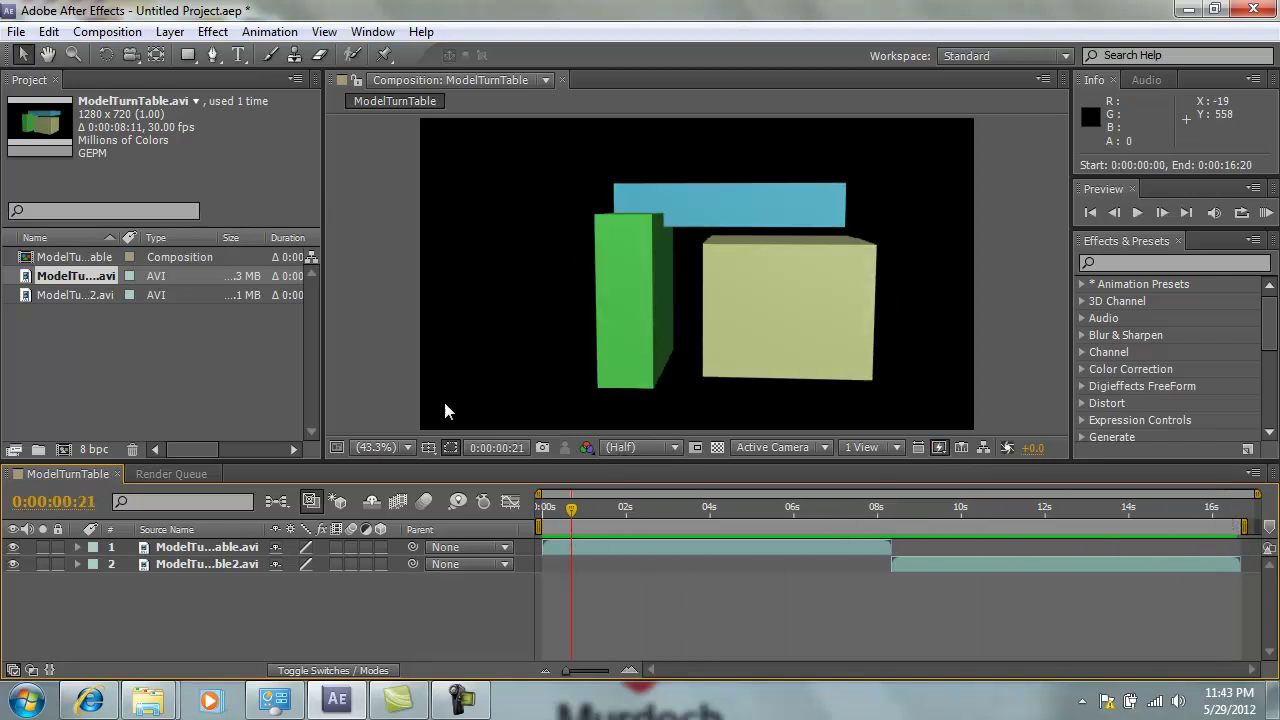
Add the ModelTurnTable composition to the render queue and return to its timeline
left_click(104, 32)
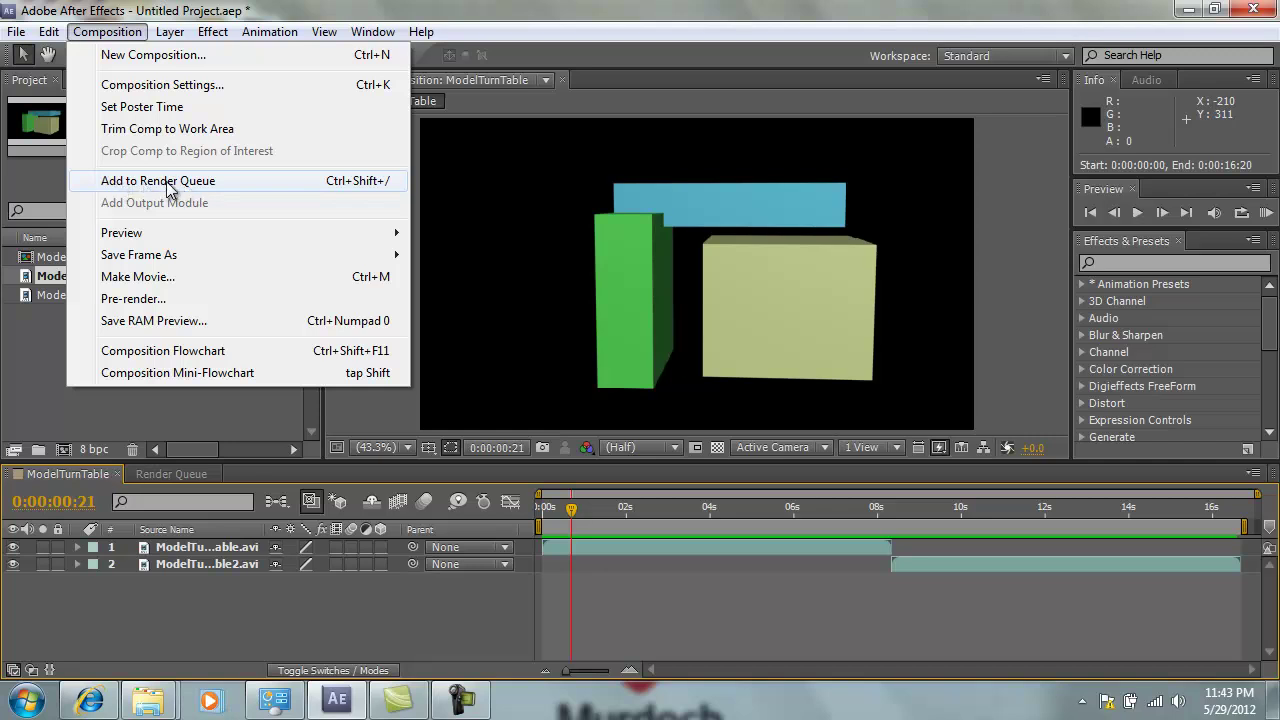
left_click(167, 181)
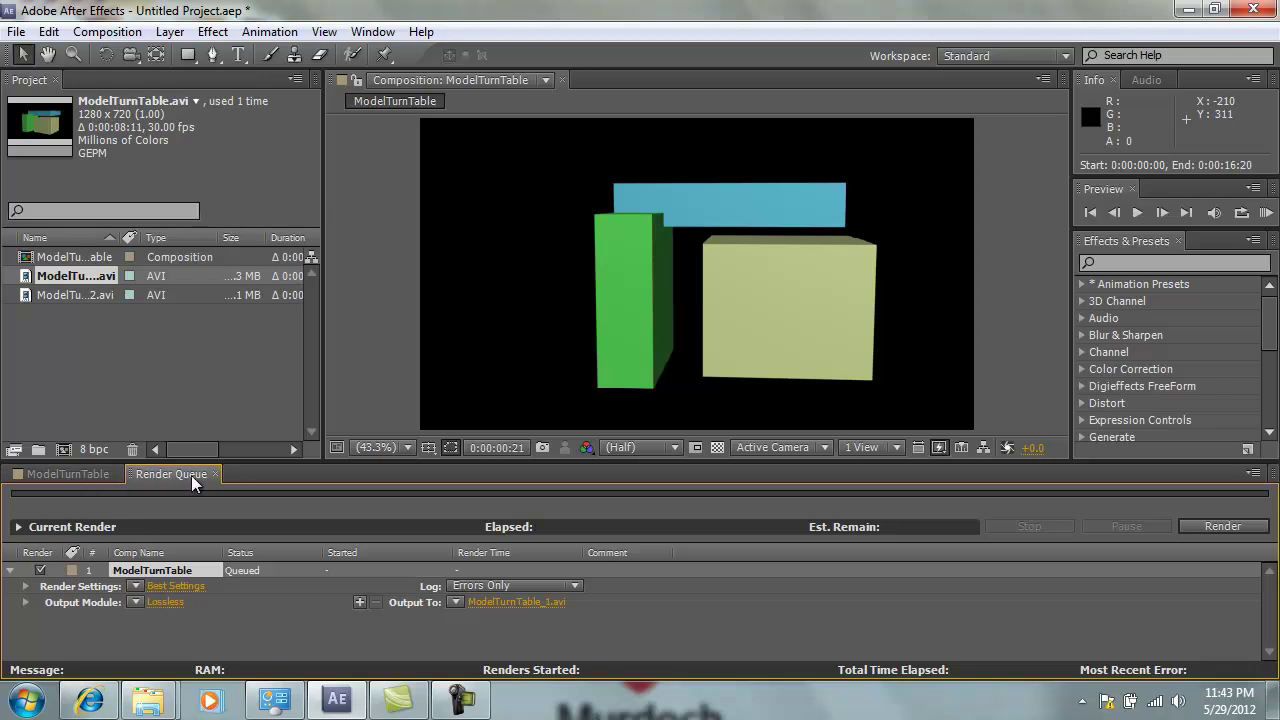
left_click(56, 475)
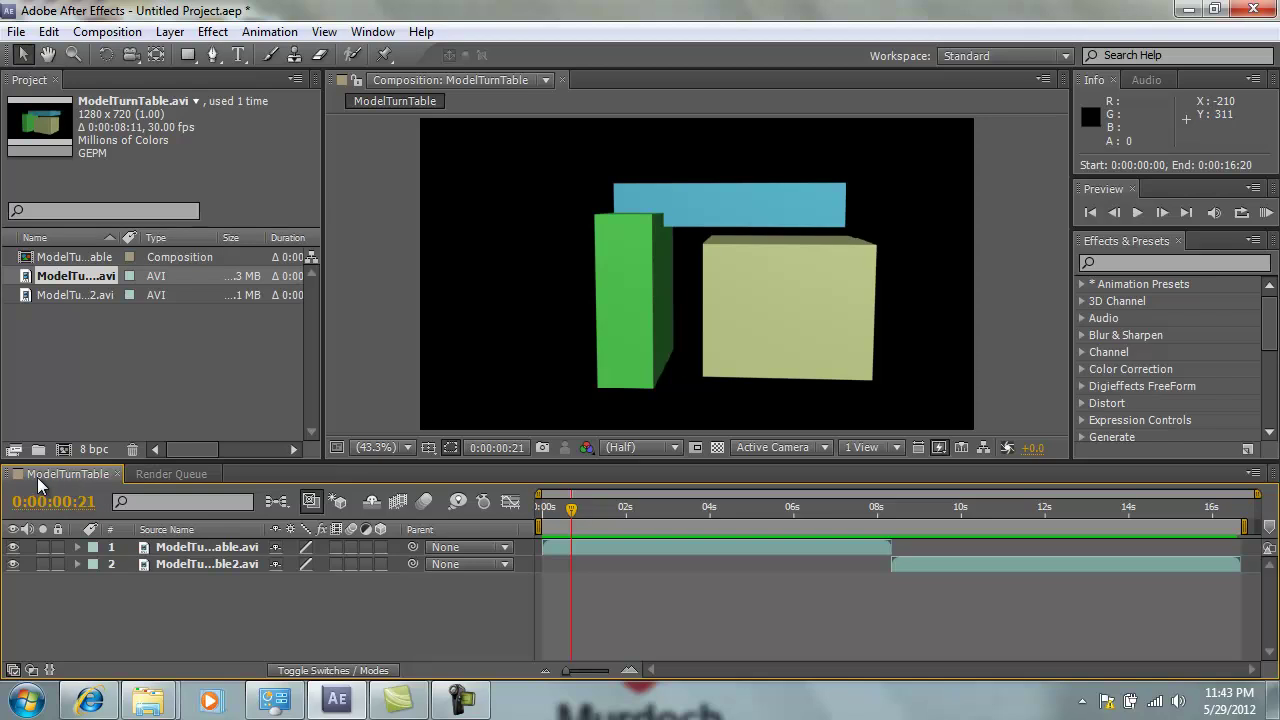
left_click(151, 473)
left_click(82, 474)
Try narrowing the work area to 0:00:06:27 through 0:00:11:24, and restore it to 0:00:00:00 through 0:00:16:20
left_click_drag(569, 506, 919, 506)
left_click_drag(1245, 527, 1041, 527)
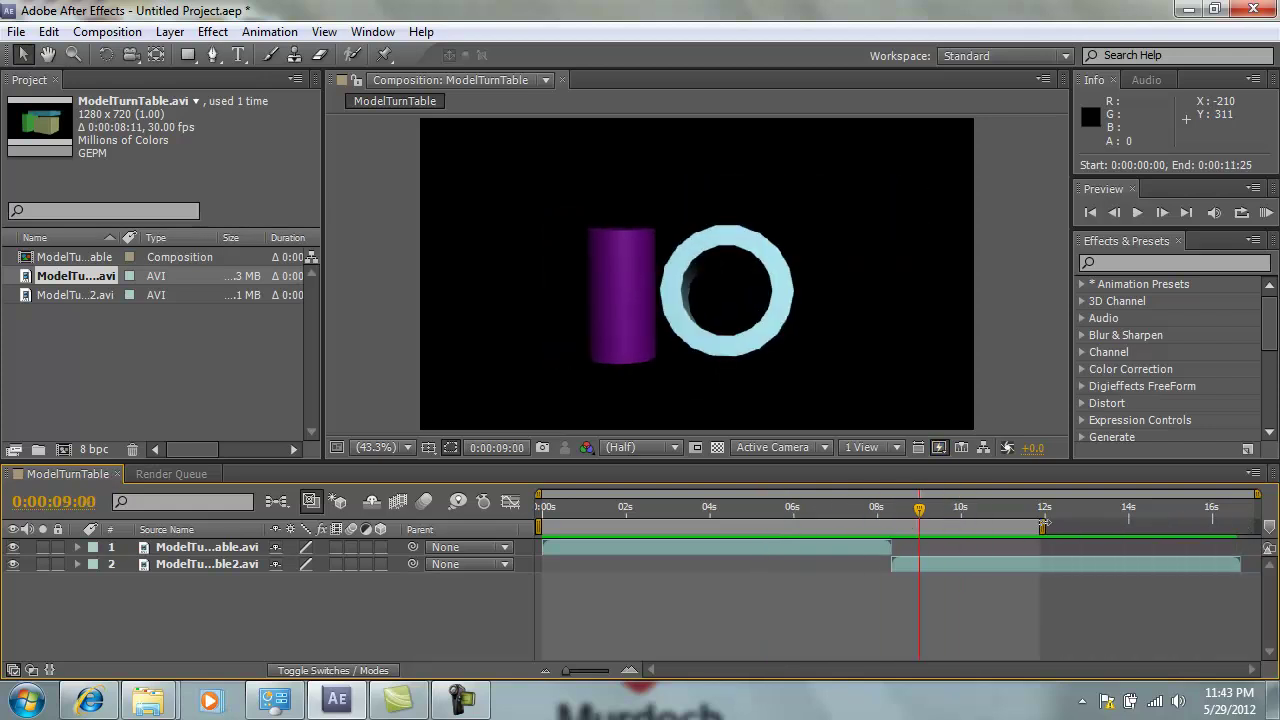
left_click_drag(540, 527, 827, 527)
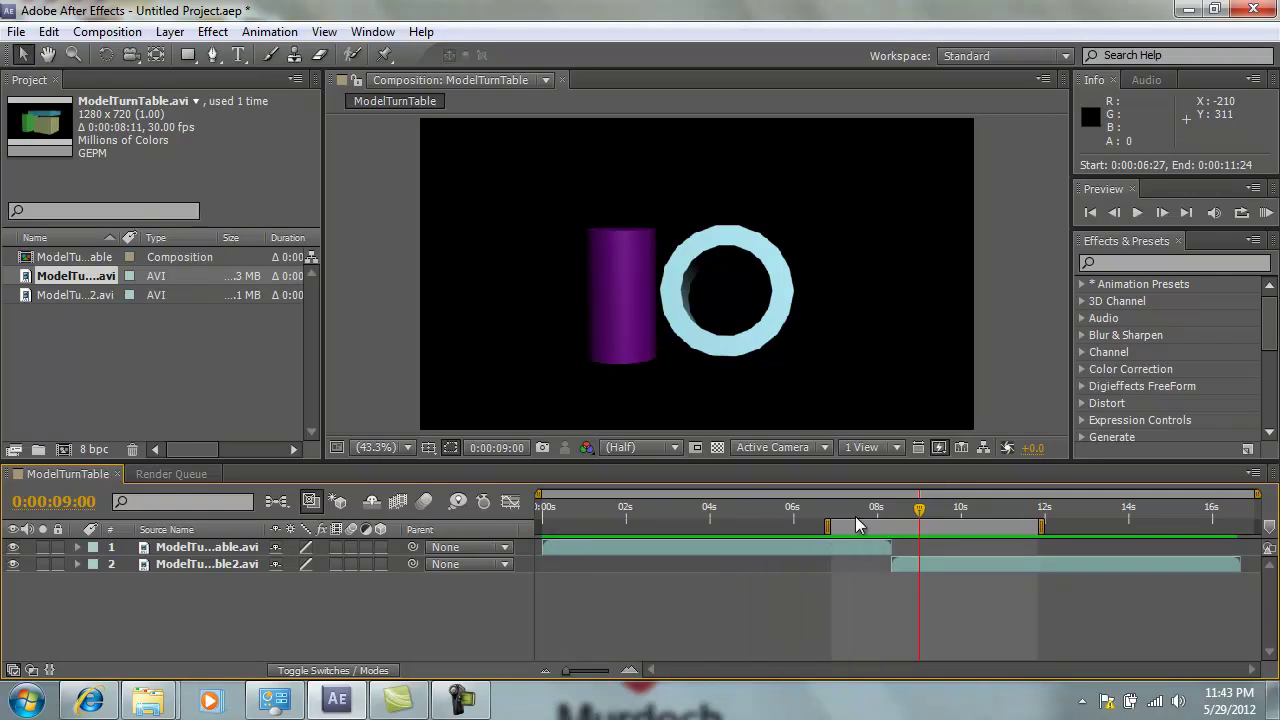
left_click_drag(827, 527, 540, 527)
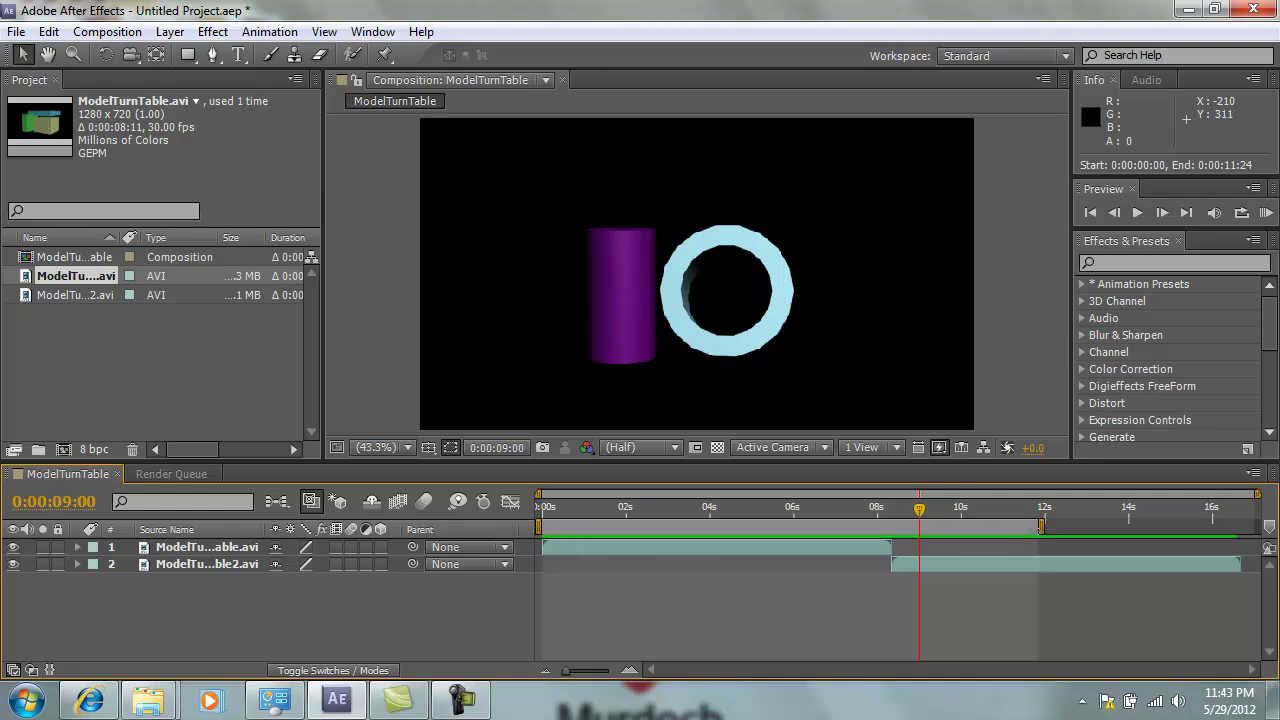
left_click_drag(1042, 527, 1245, 527)
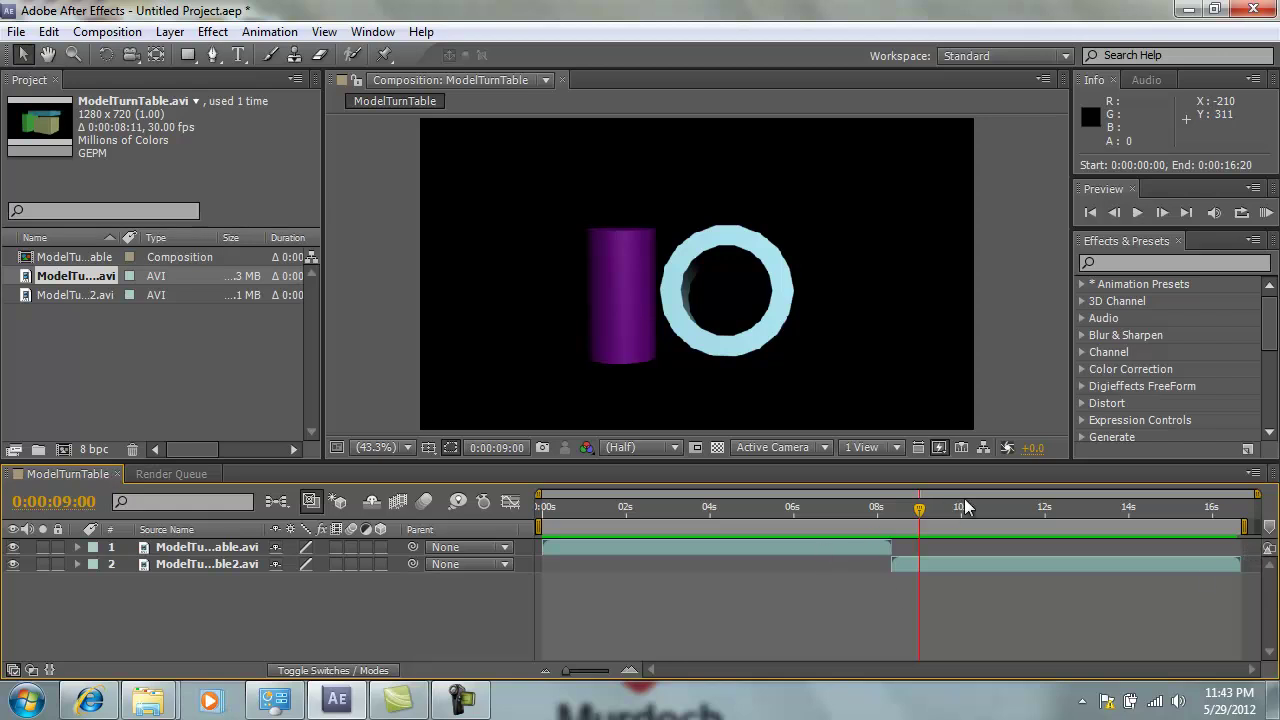
Open the output module settings of the queued ModelTurnTable composition, leave audio output off, and choose AVI as the format
left_click_drag(922, 512, 605, 510)
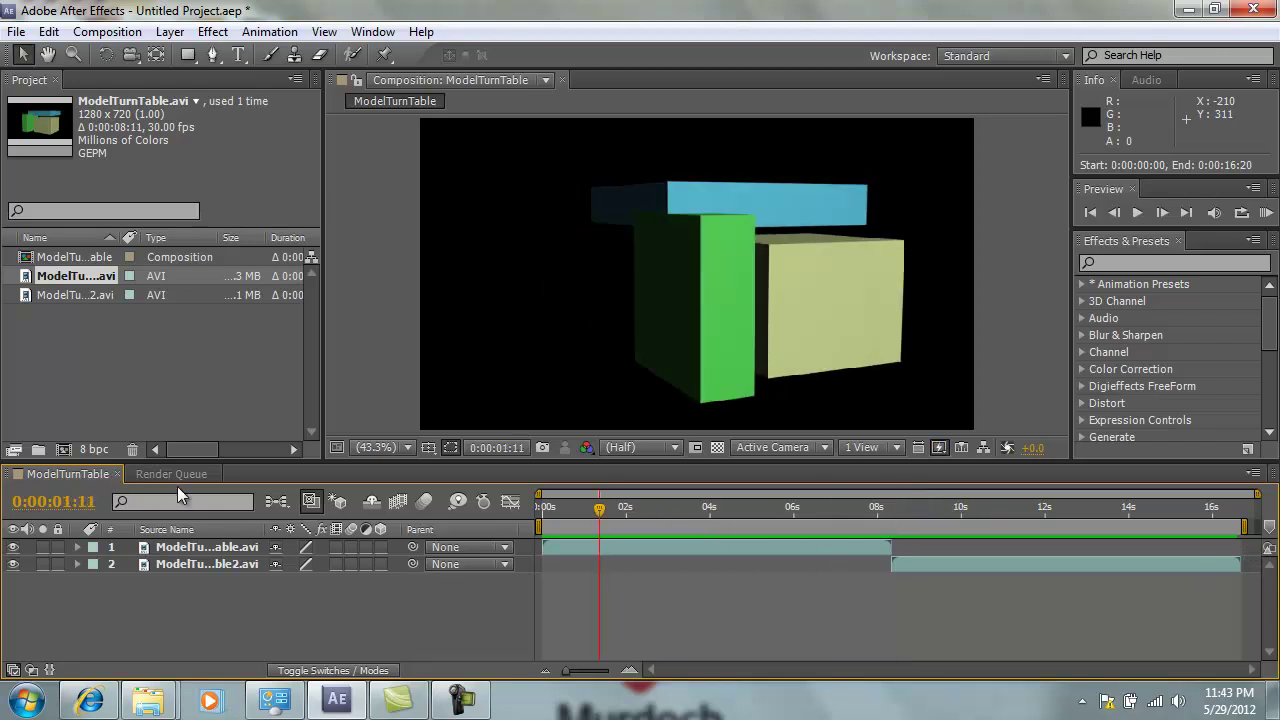
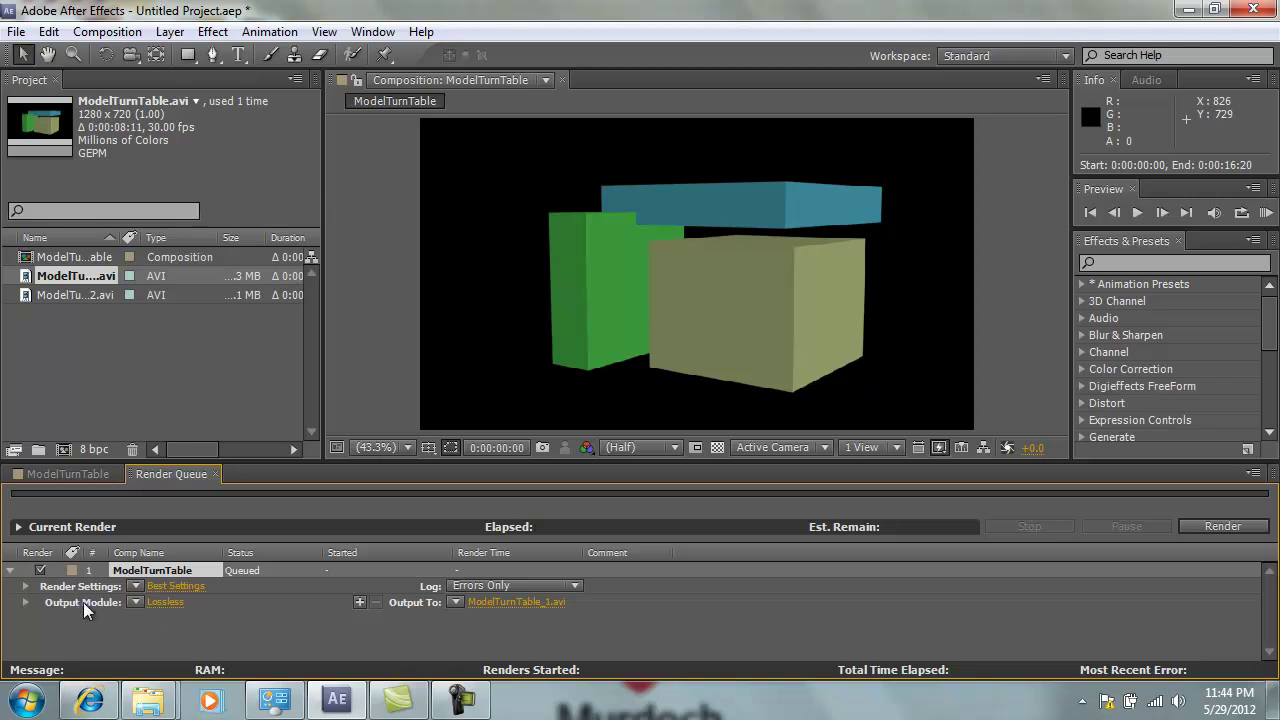
left_click(166, 603)
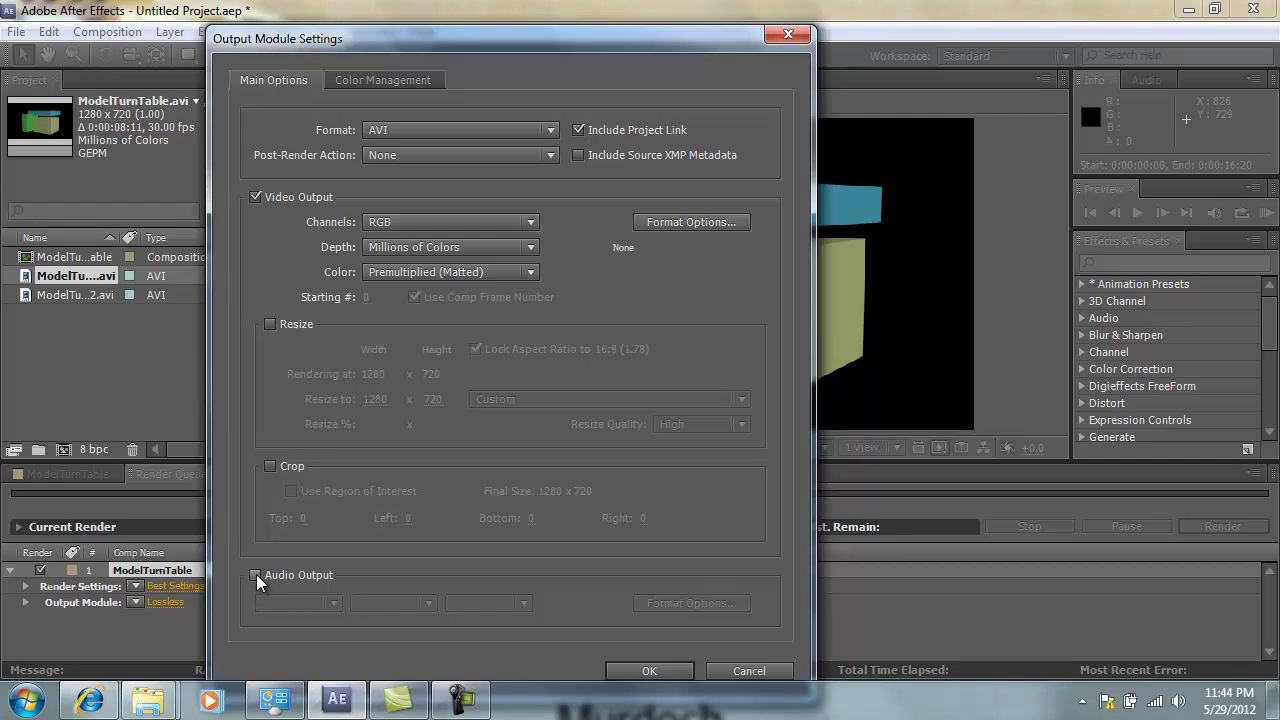
left_click(255, 575)
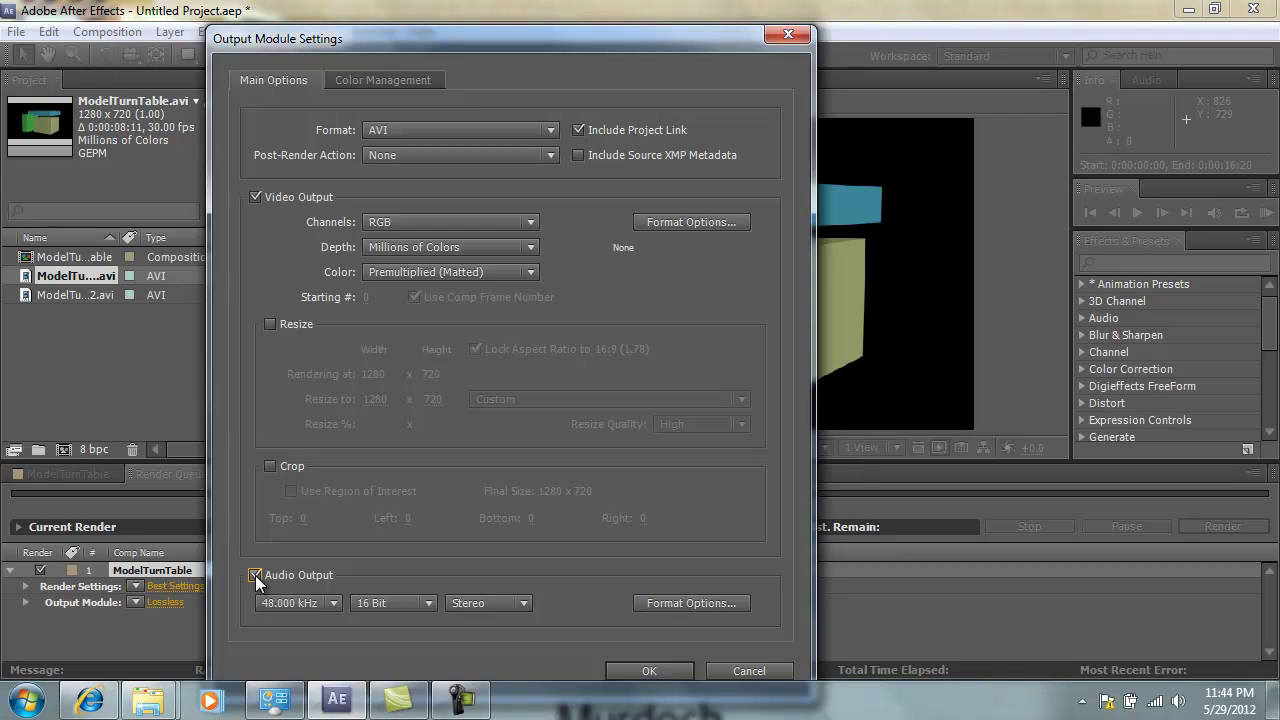
left_click(255, 575)
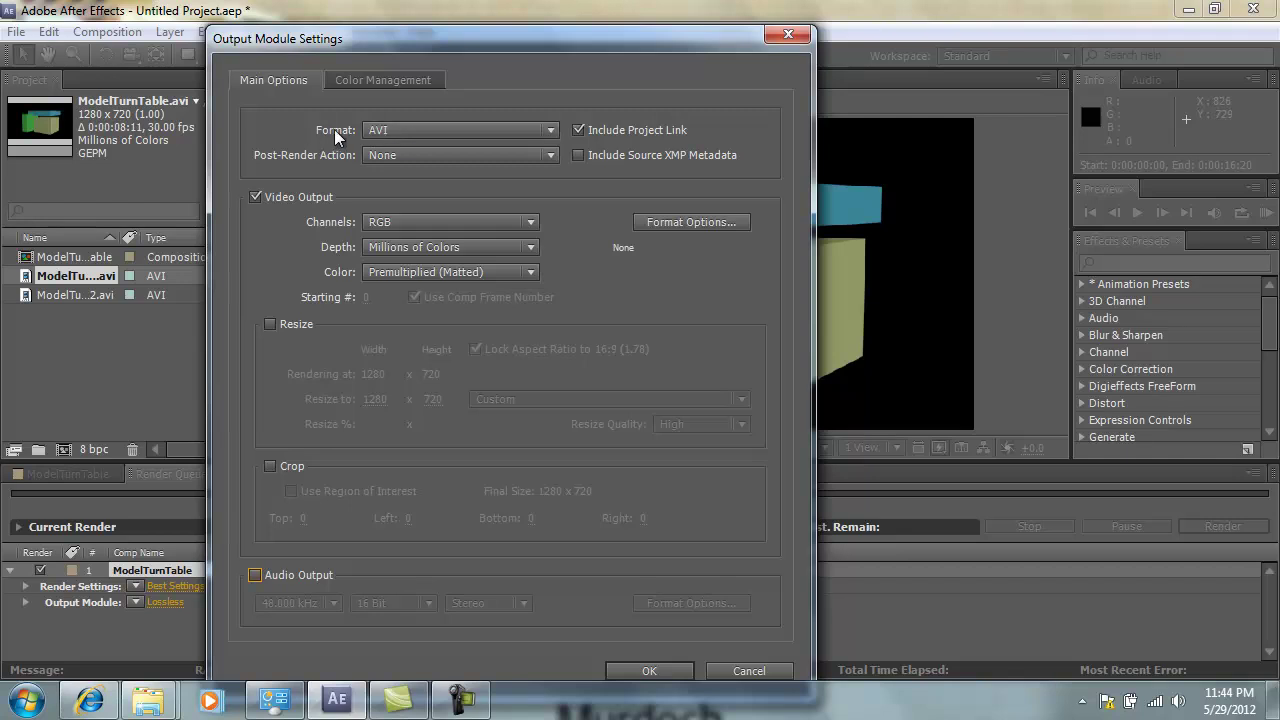
left_click(390, 134)
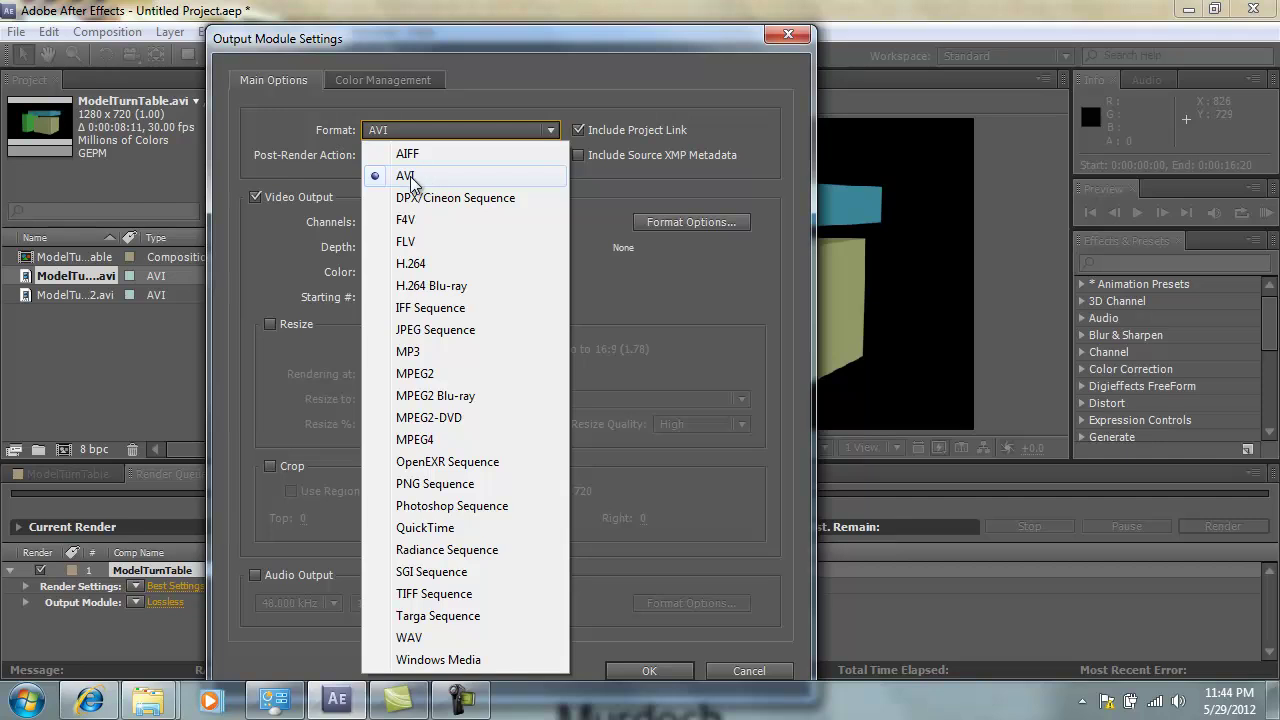
left_click(407, 177)
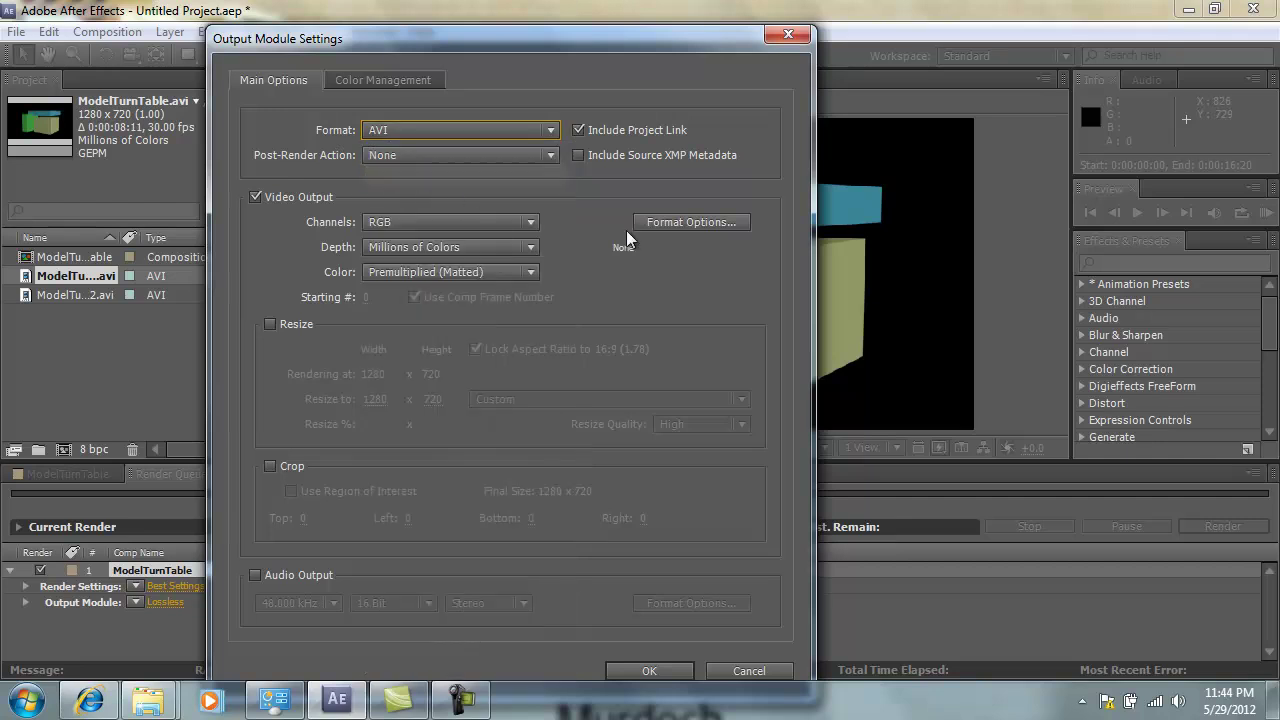
Set the AVI video codec to TechSmith Screen Capture Codec and apply the output module settings
left_click(677, 223)
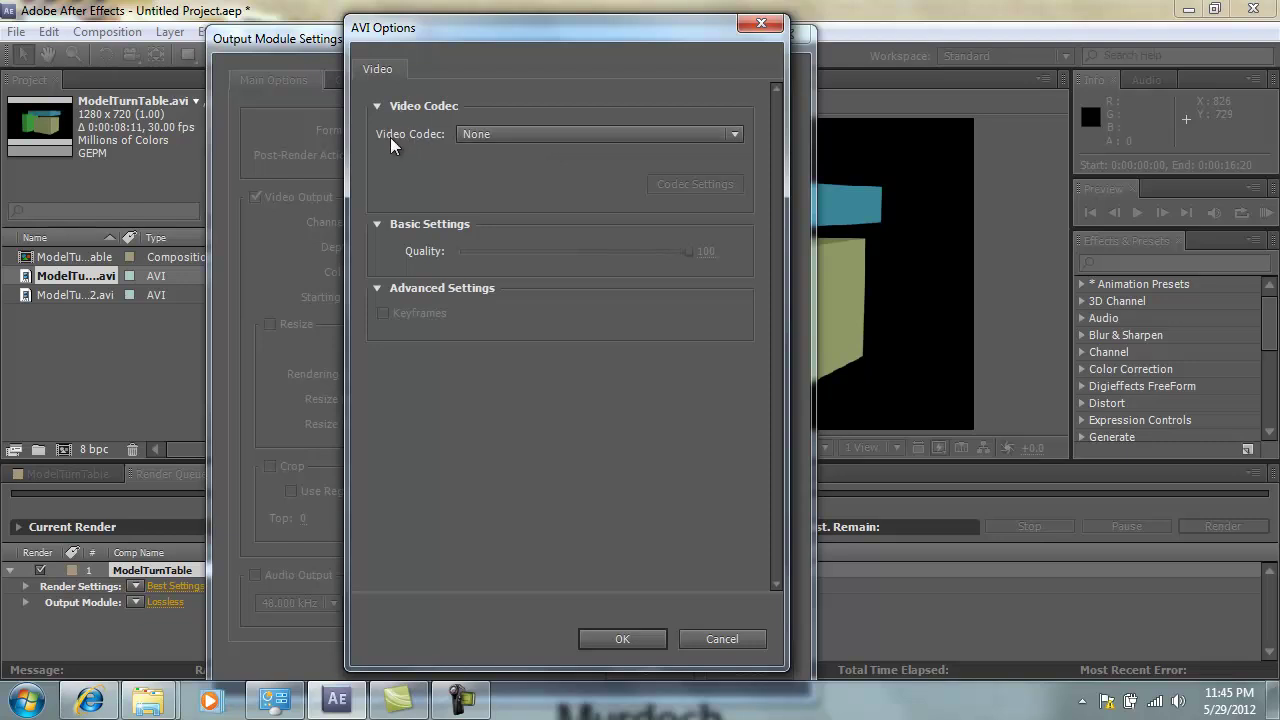
left_click(501, 134)
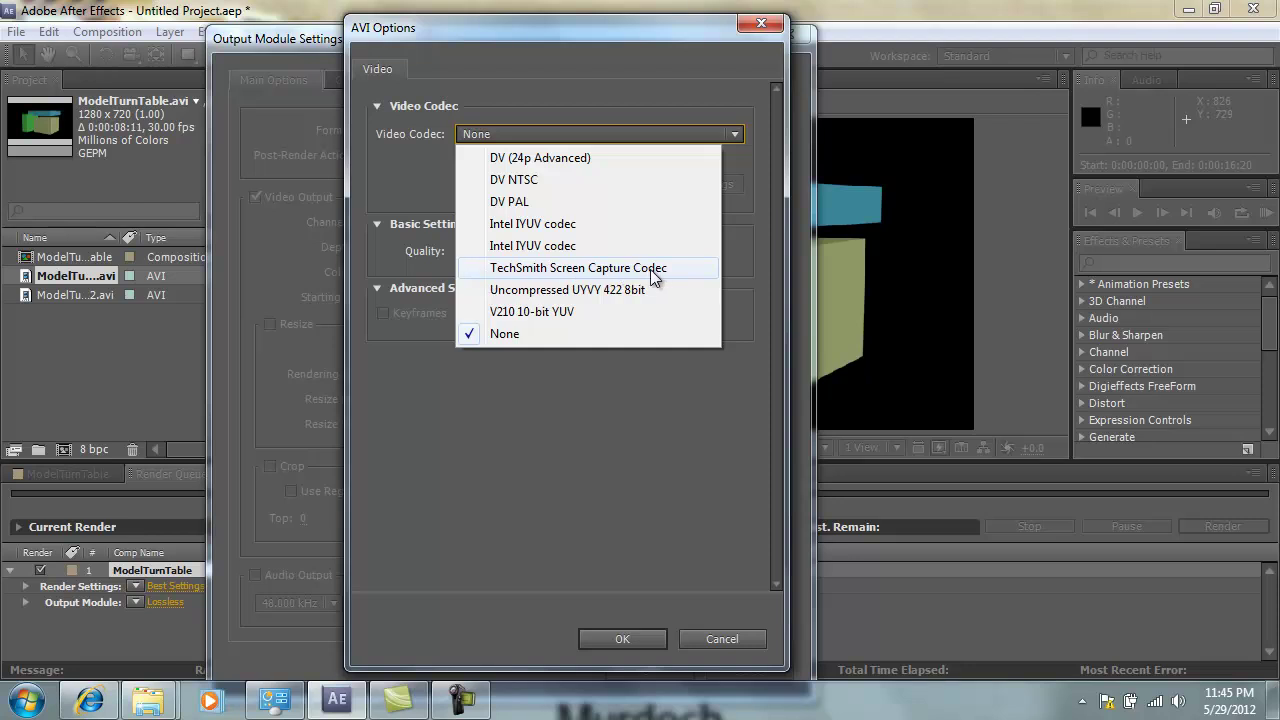
left_click(538, 270)
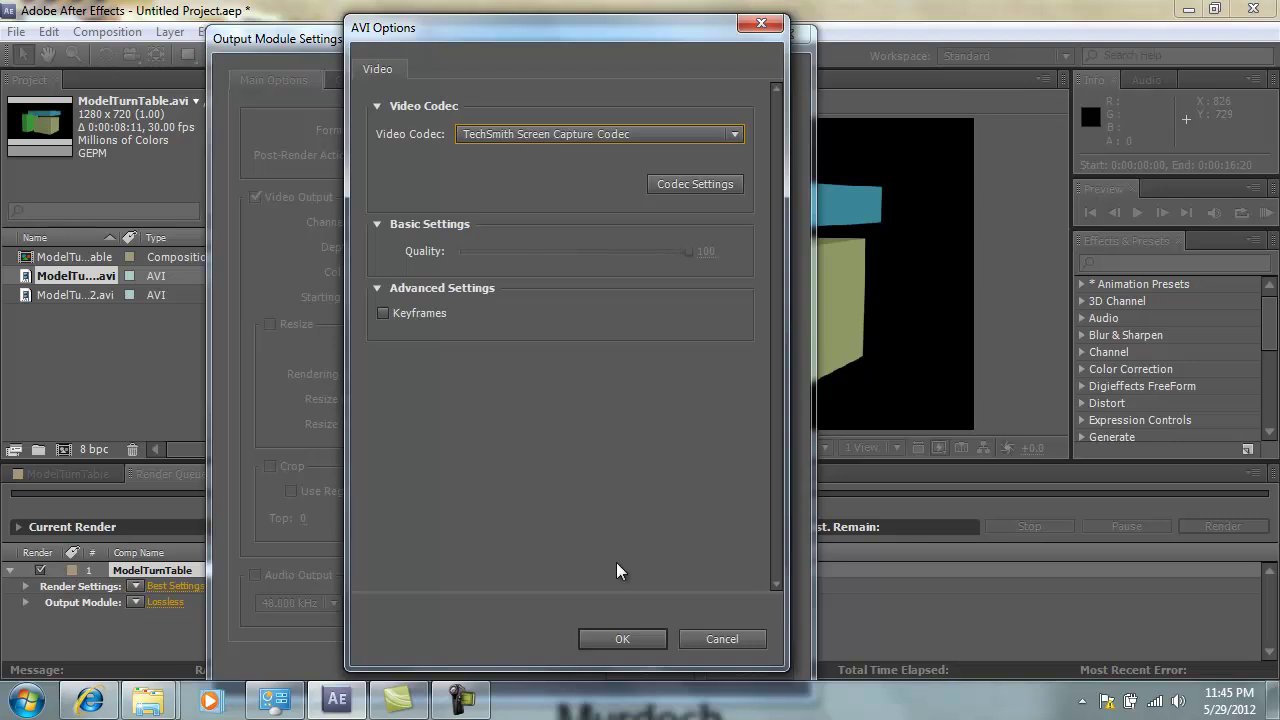
left_click(622, 639)
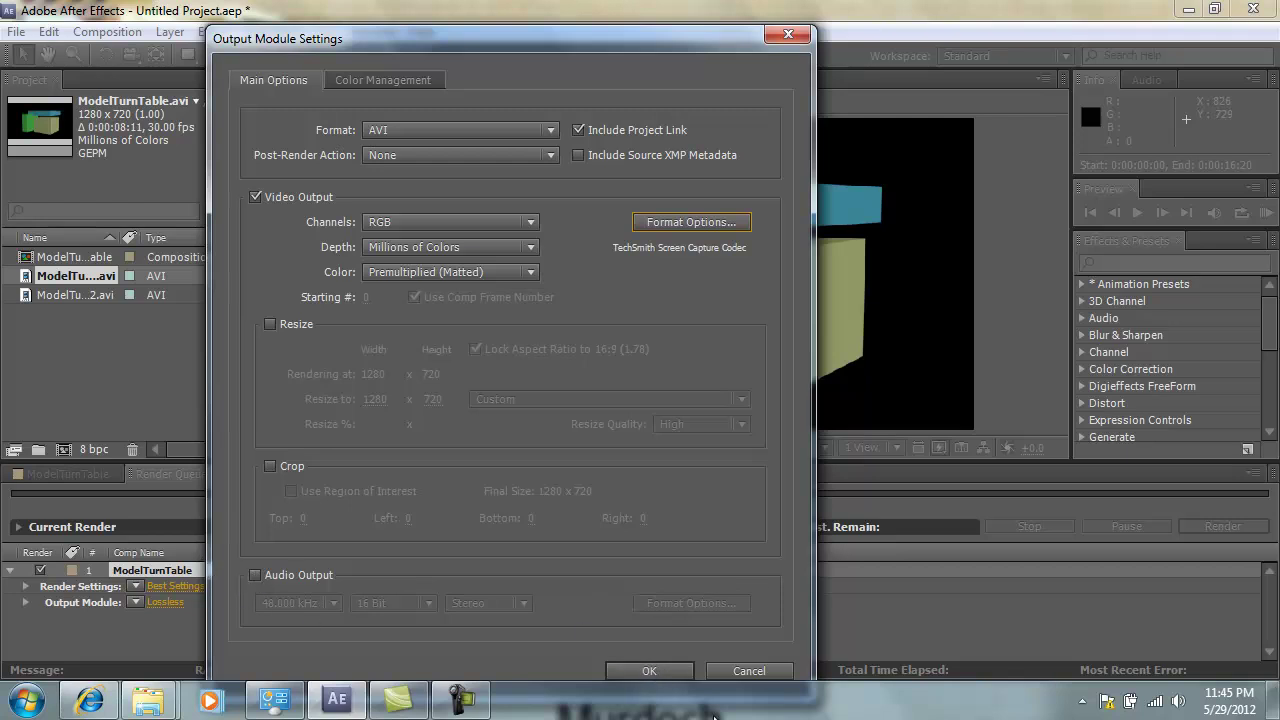
left_click(651, 671)
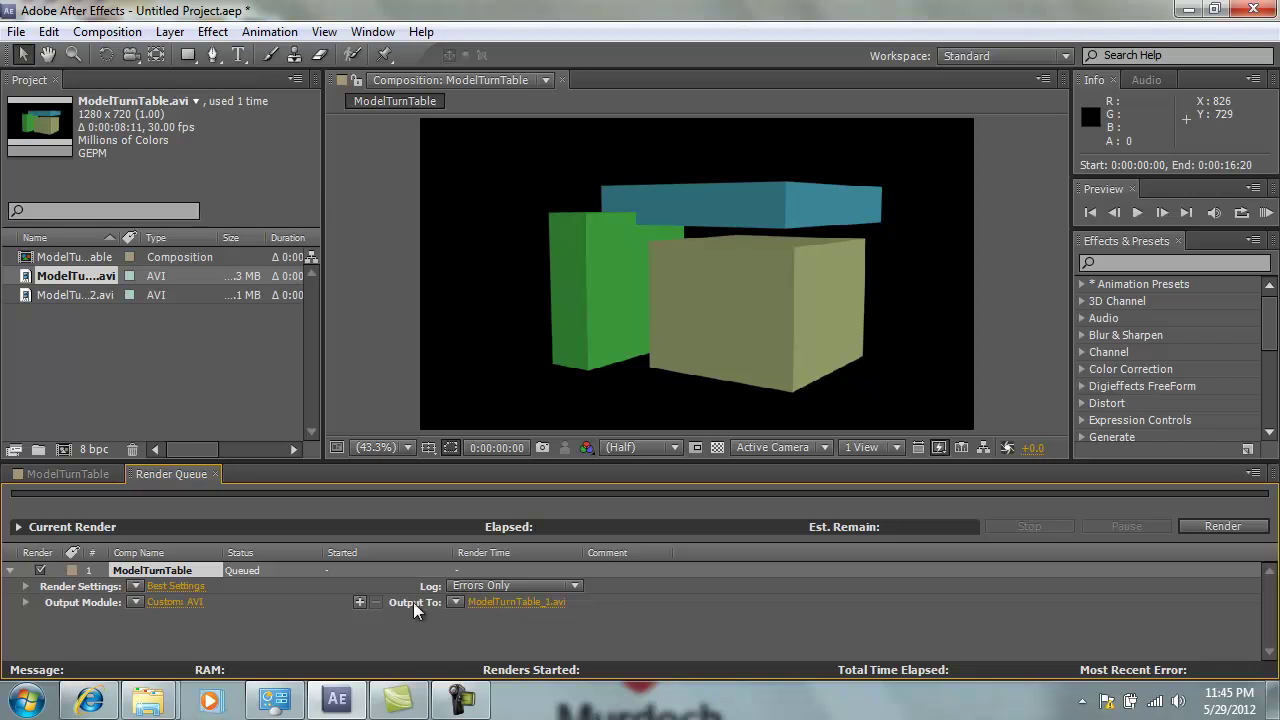
Set the output file to DemoReel on the Desktop as AVI and render the queued composition
left_click(507, 602)
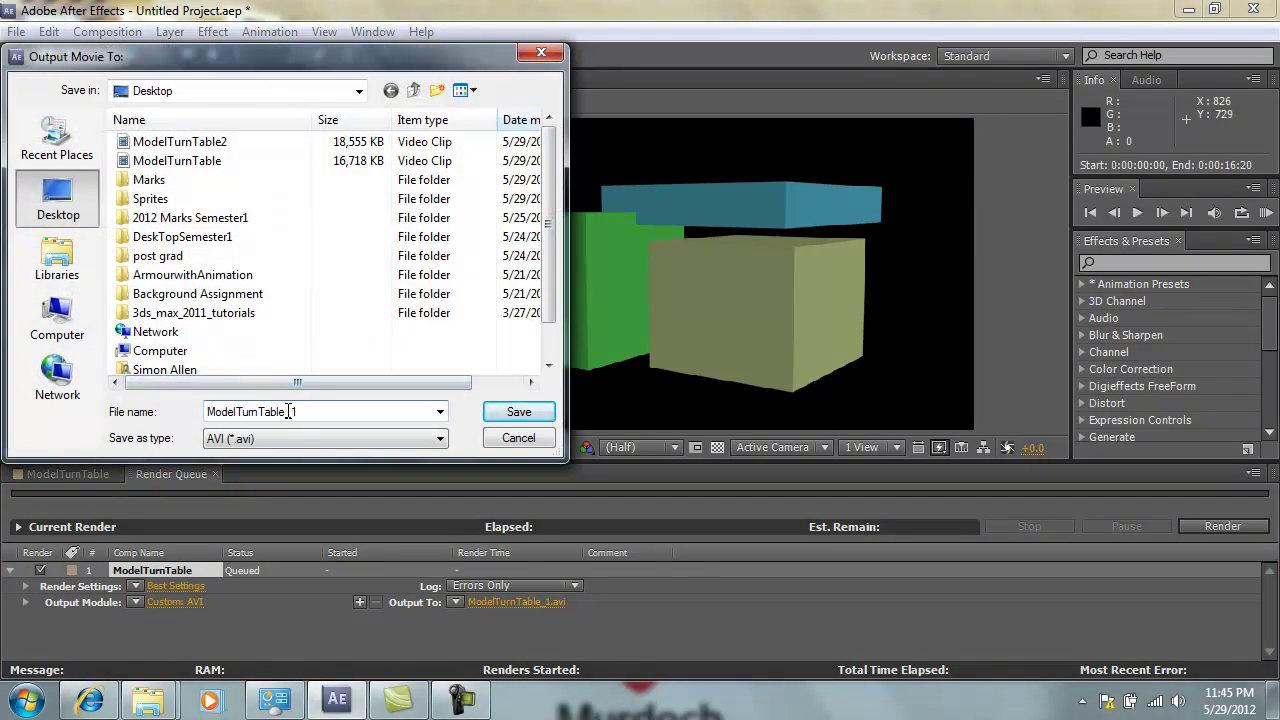
type("DemoReel")
left_click(517, 416)
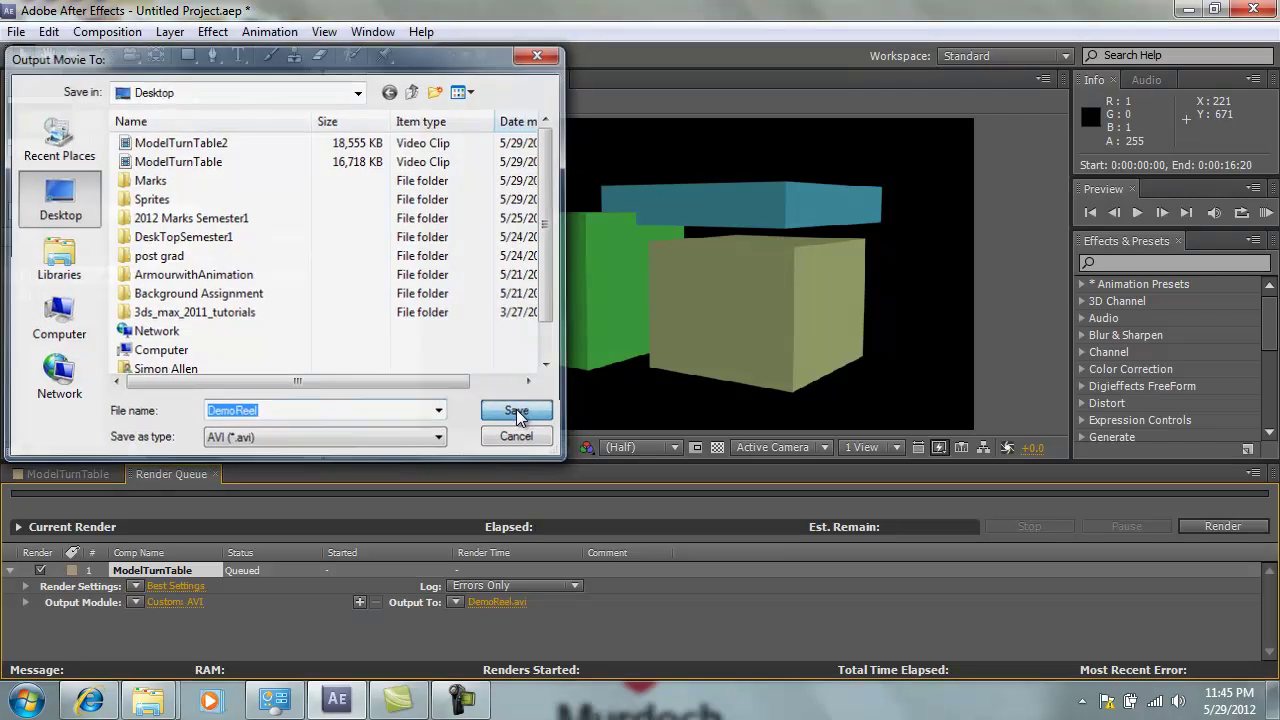
left_click(1221, 528)
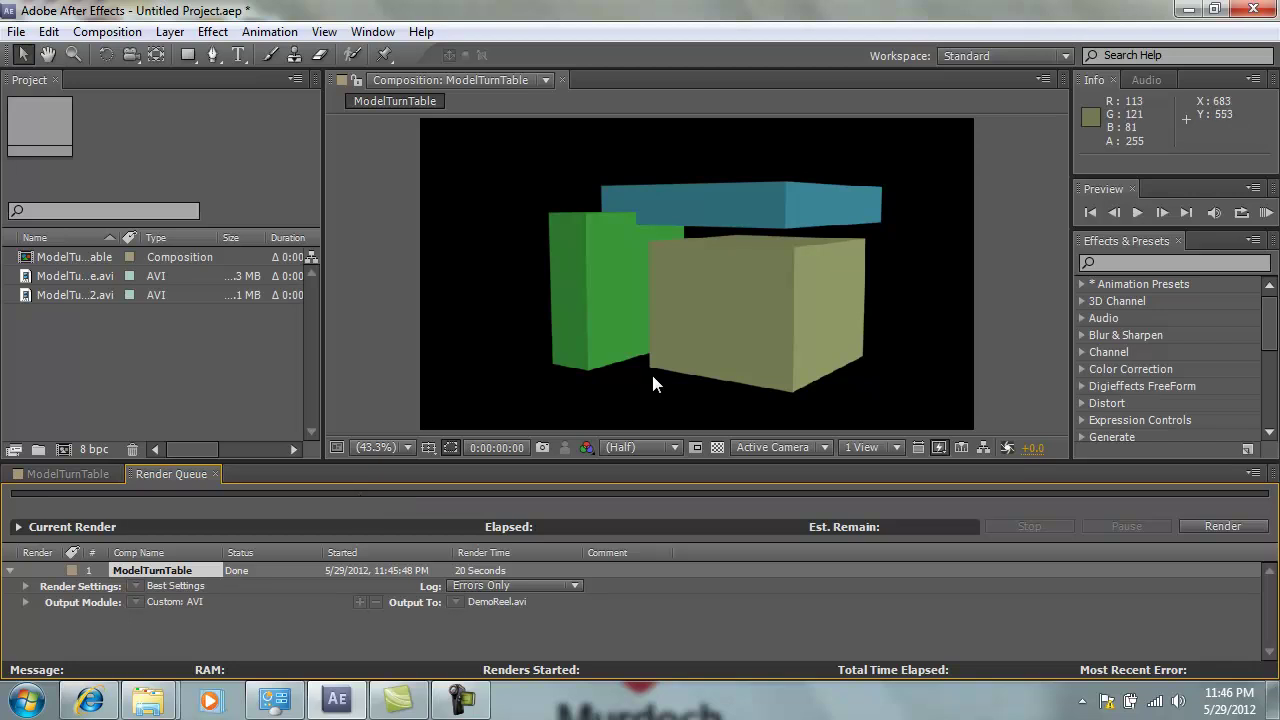
Switch to the Windows desktop, move the rendered DemoReel clip to the empty middle area, and play it
left_click(1189, 11)
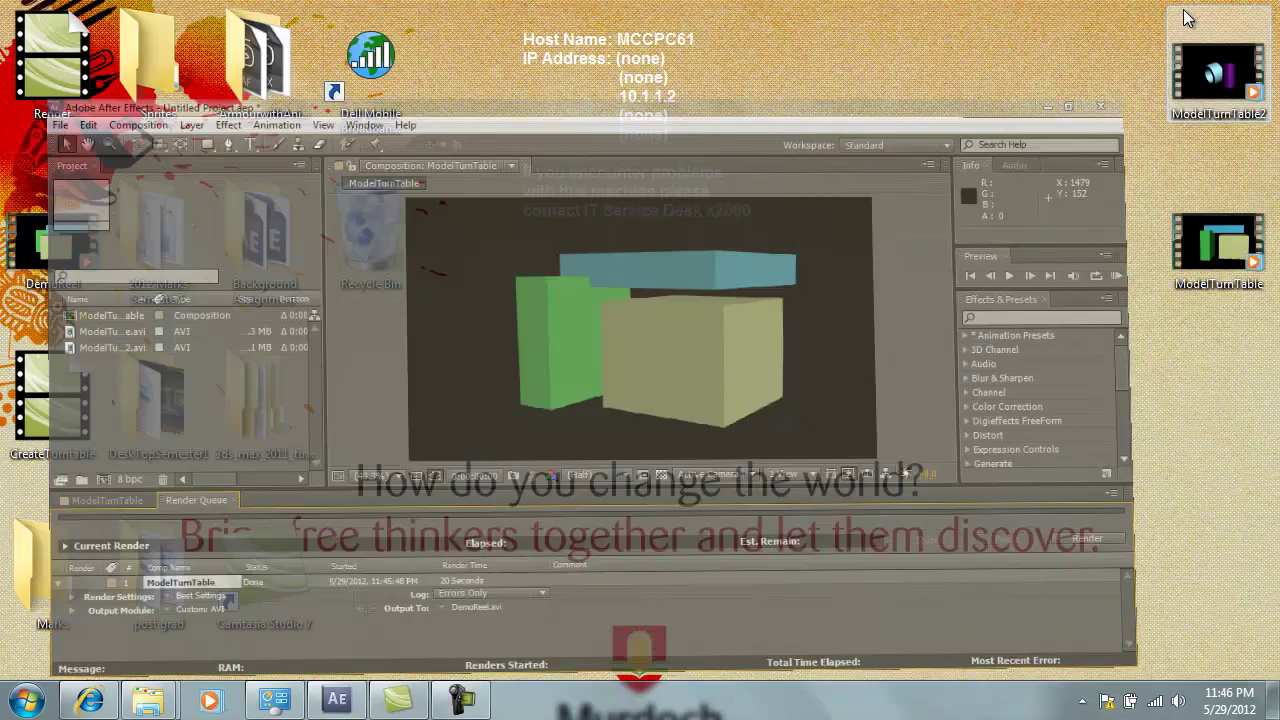
left_click_drag(52, 243, 688, 336)
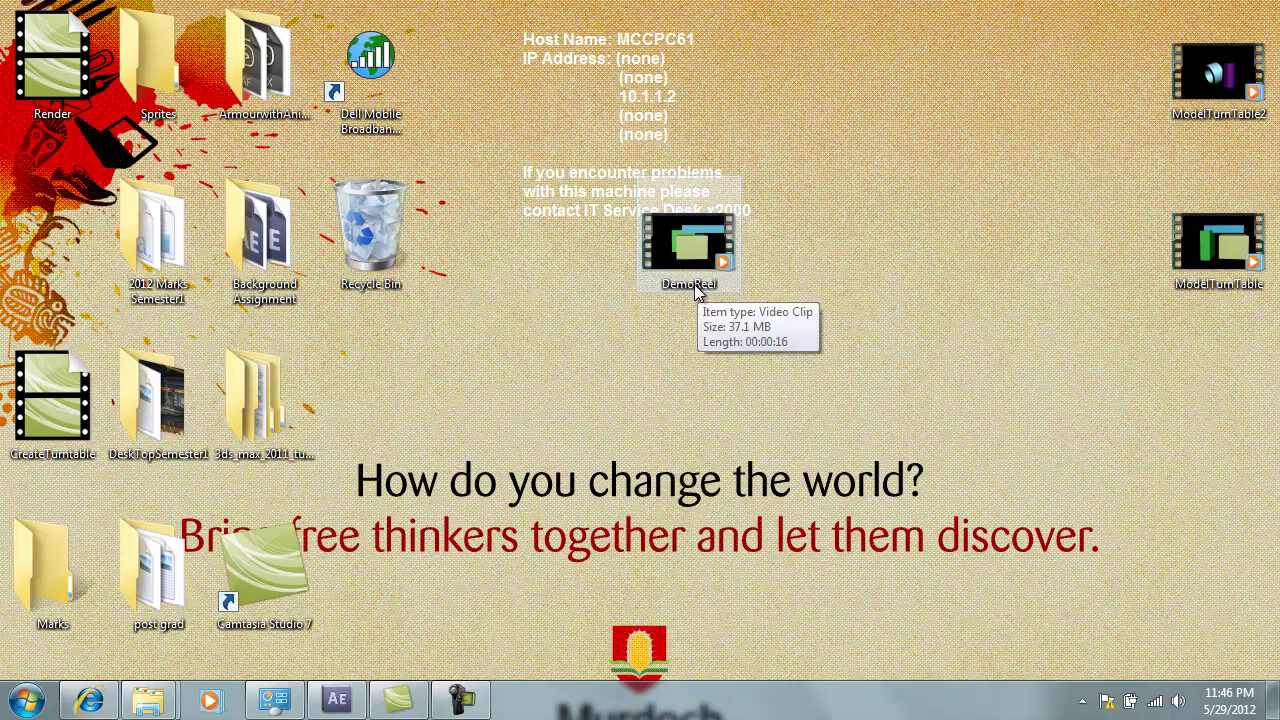
left_click(683, 248)
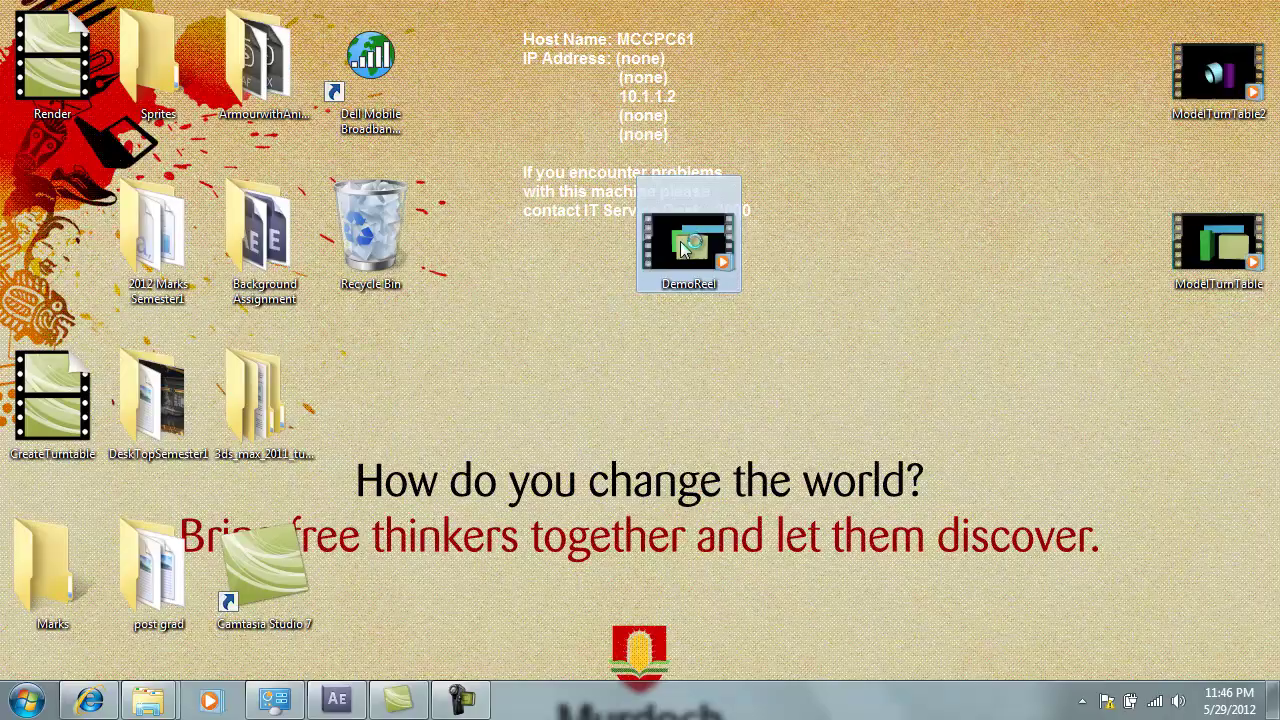
double_click(683, 248)
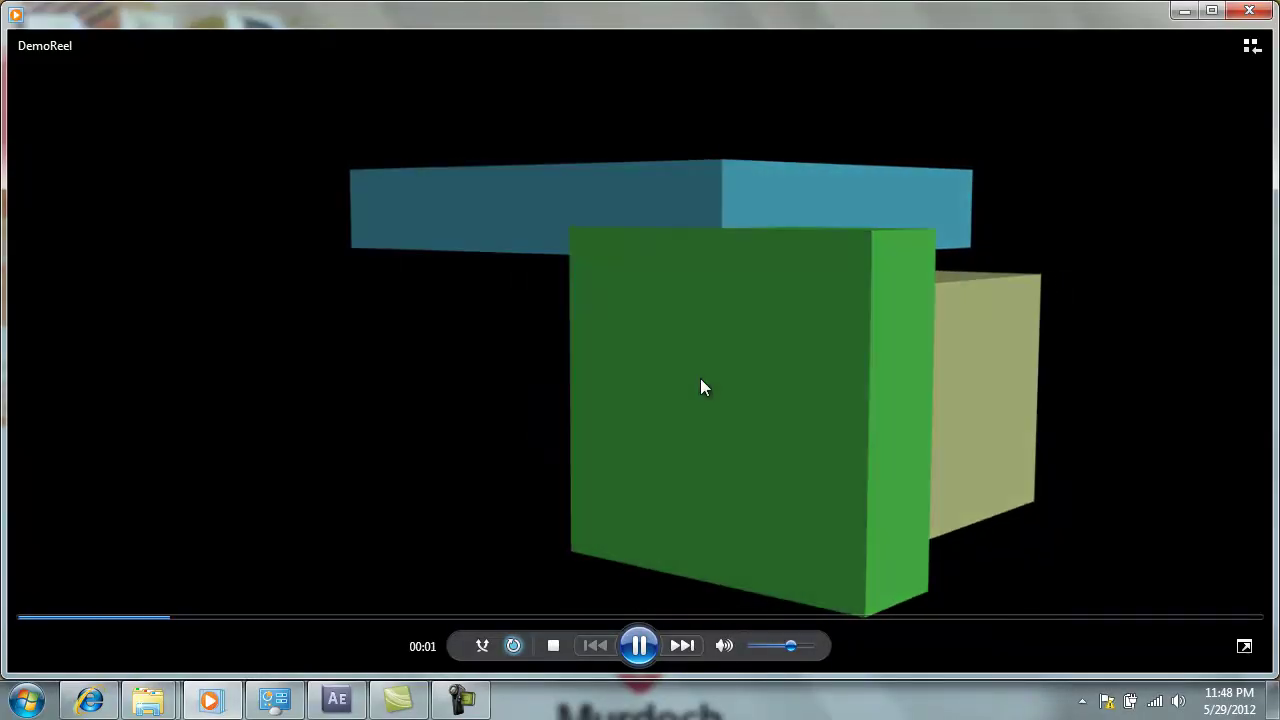